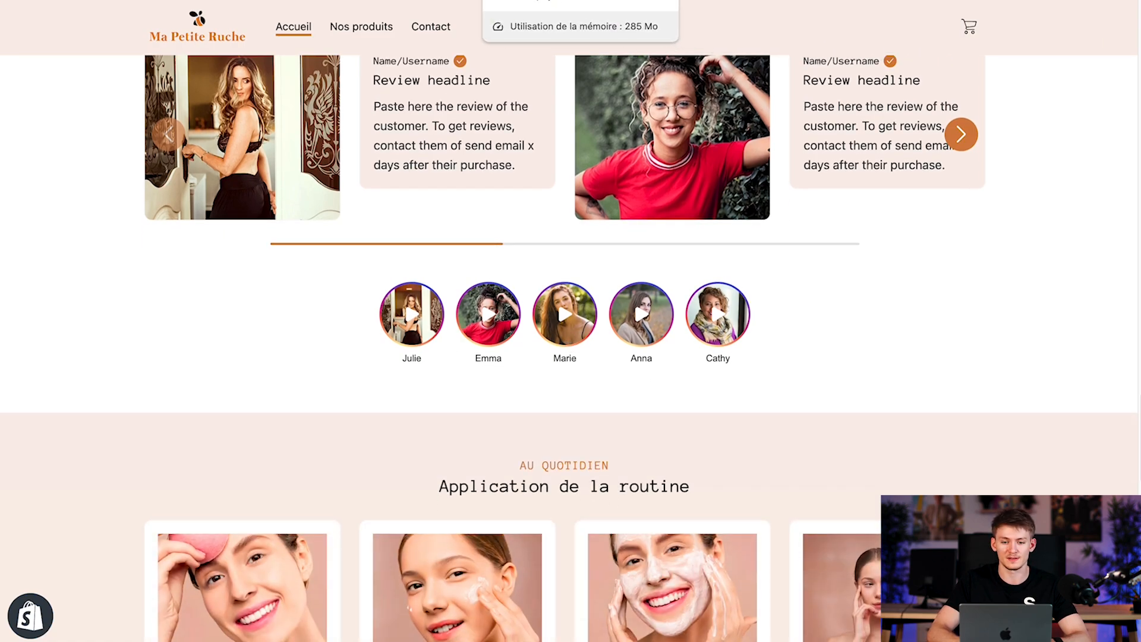
- Switch to the Shopify admin and open the customizer for the current theme, Story Thème 2.5.3
{"action": "left_click", "coordinate": [535, 0]}
{"action": "scroll", "coordinate": [622, 392], "scroll_direction": "down", "scroll_amount": 1}
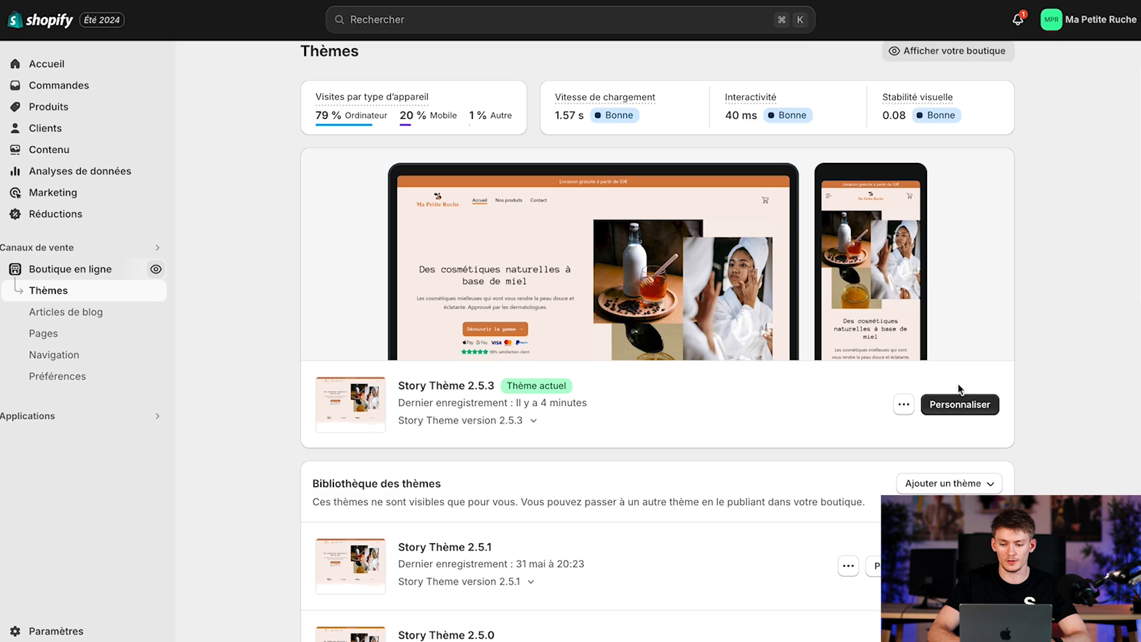
{"action": "left_click", "coordinate": [982, 404]}
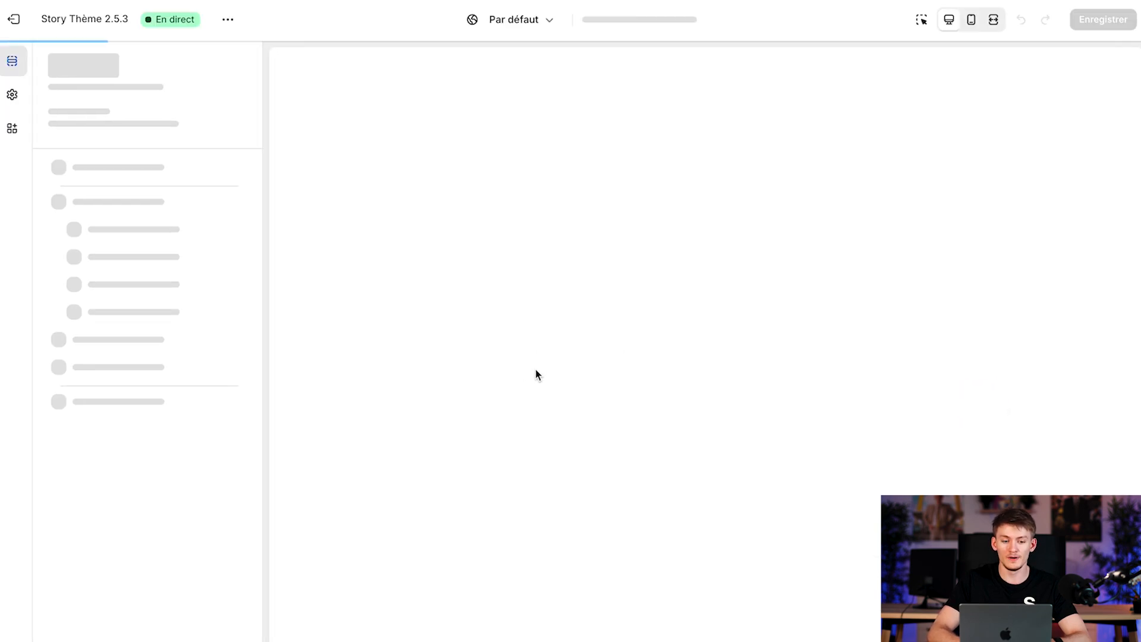
- Hide the existing Stories section in the home page template
{"action": "scroll", "coordinate": [536, 375], "scroll_direction": "down", "scroll_amount": 15}
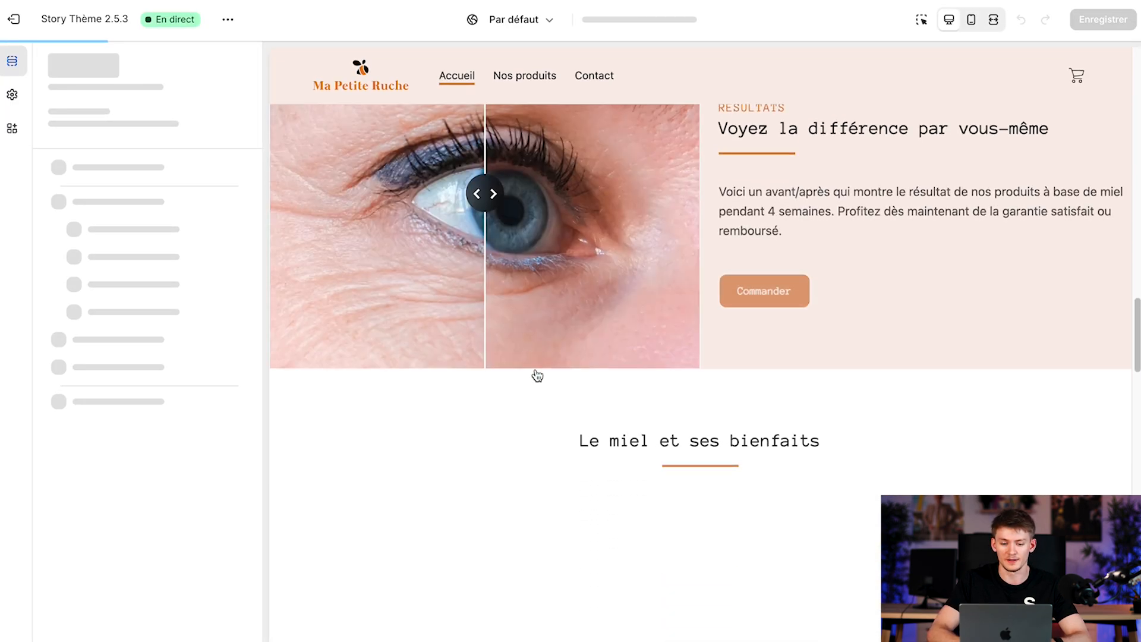
{"action": "scroll", "coordinate": [537, 375], "scroll_direction": "down", "scroll_amount": 10}
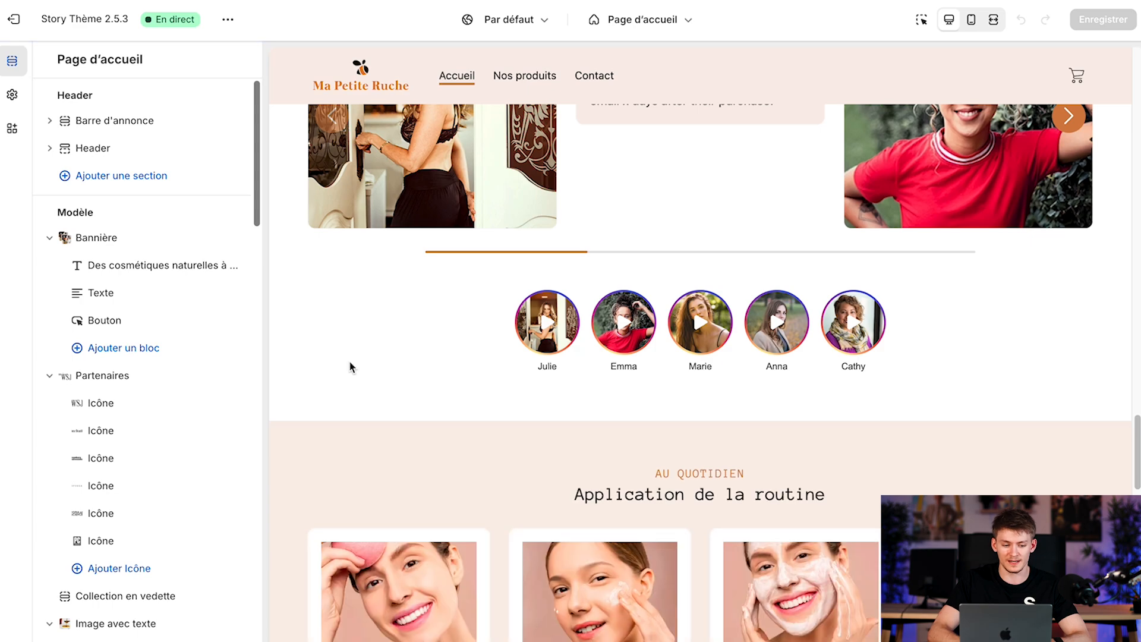
{"action": "scroll", "coordinate": [135, 434], "scroll_direction": "down", "scroll_amount": 12}
{"action": "scroll", "coordinate": [157, 469], "scroll_direction": "down", "scroll_amount": 9}
{"action": "left_click", "coordinate": [230, 397]}
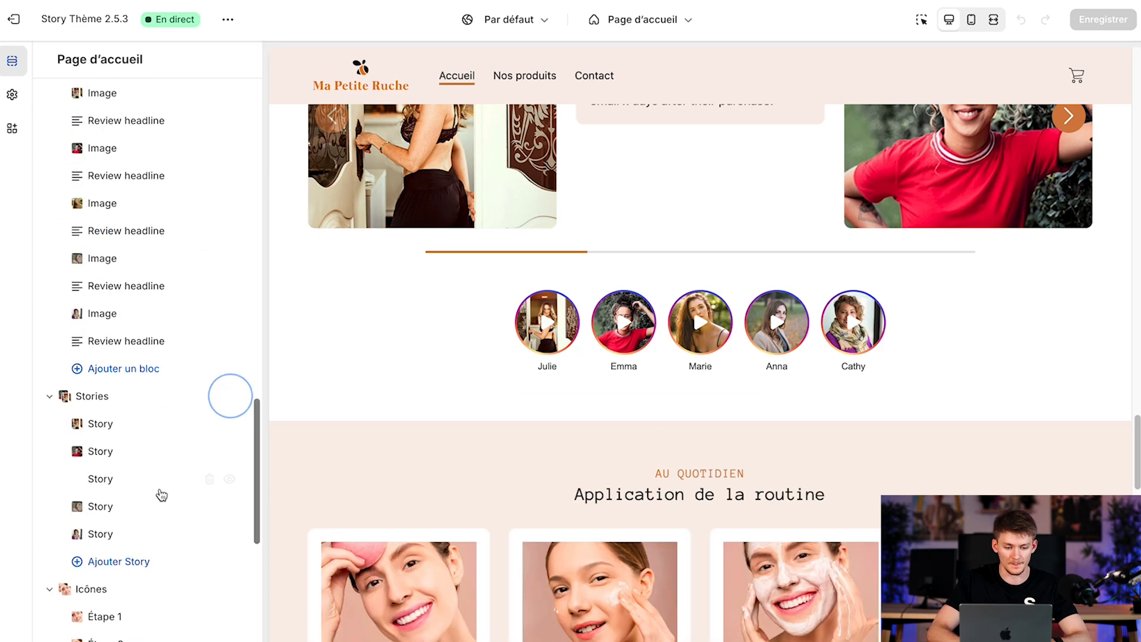
- Add a new Stories section between the hidden Stories section and the Icônes section, expanding the full list of available sections
{"action": "left_click", "coordinate": [152, 575]}
{"action": "scroll", "coordinate": [337, 499], "scroll_direction": "down", "scroll_amount": 1}
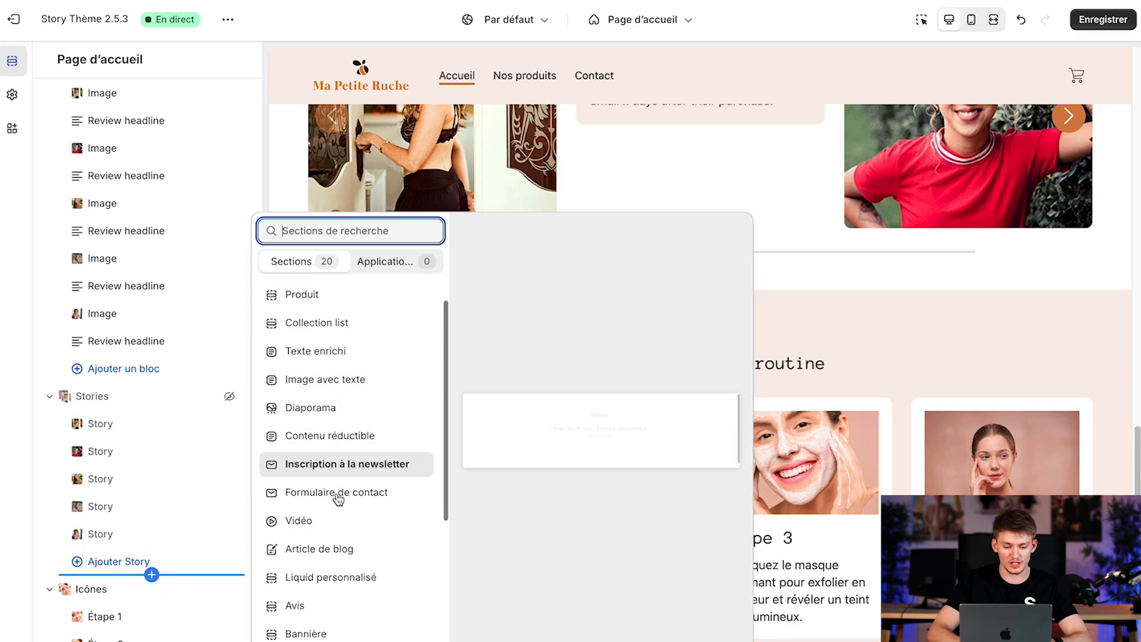
{"action": "scroll", "coordinate": [337, 499], "scroll_direction": "down", "scroll_amount": 4}
{"action": "left_click", "coordinate": [320, 630]}
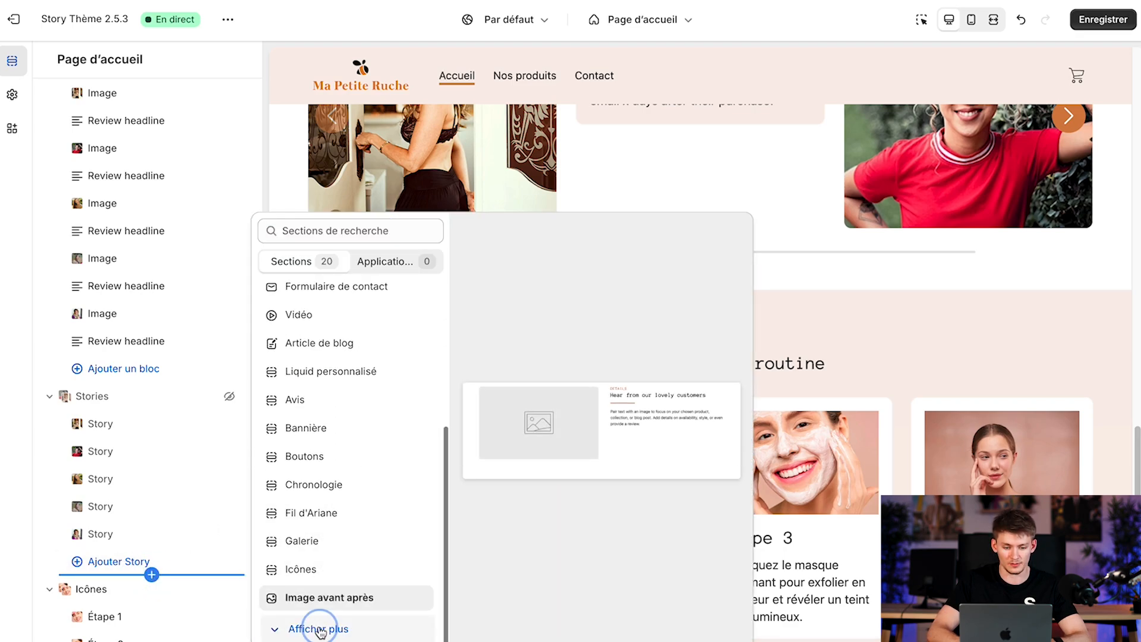
{"action": "scroll", "coordinate": [323, 351], "scroll_direction": "up", "scroll_amount": 5}
{"action": "scroll", "coordinate": [341, 457], "scroll_direction": "down", "scroll_amount": 2}
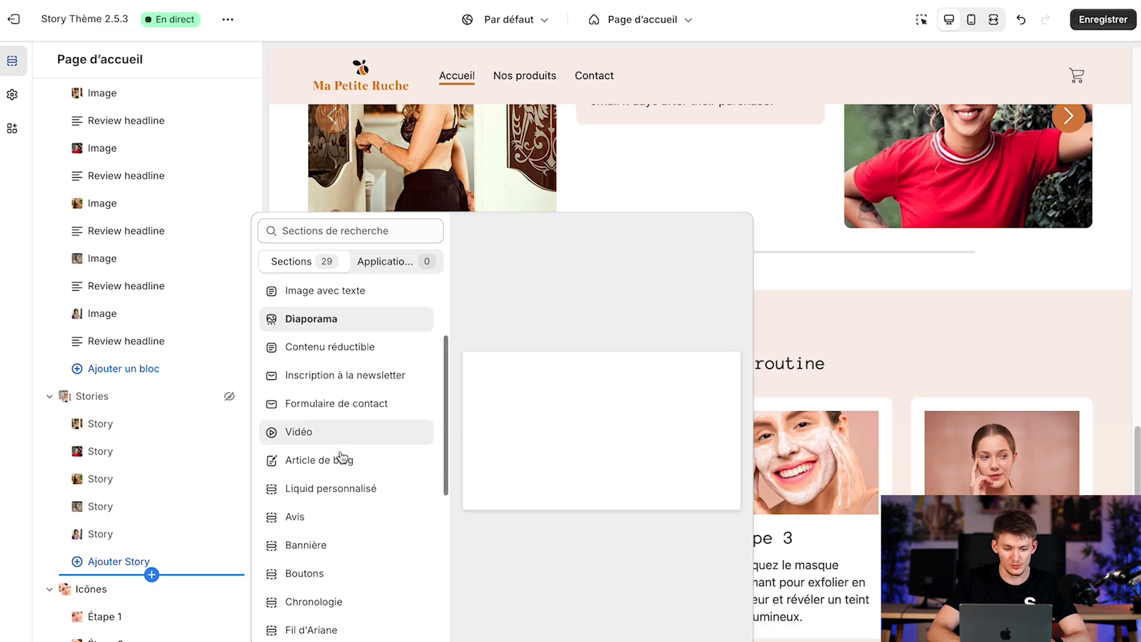
{"action": "scroll", "coordinate": [342, 457], "scroll_direction": "down", "scroll_amount": 6}
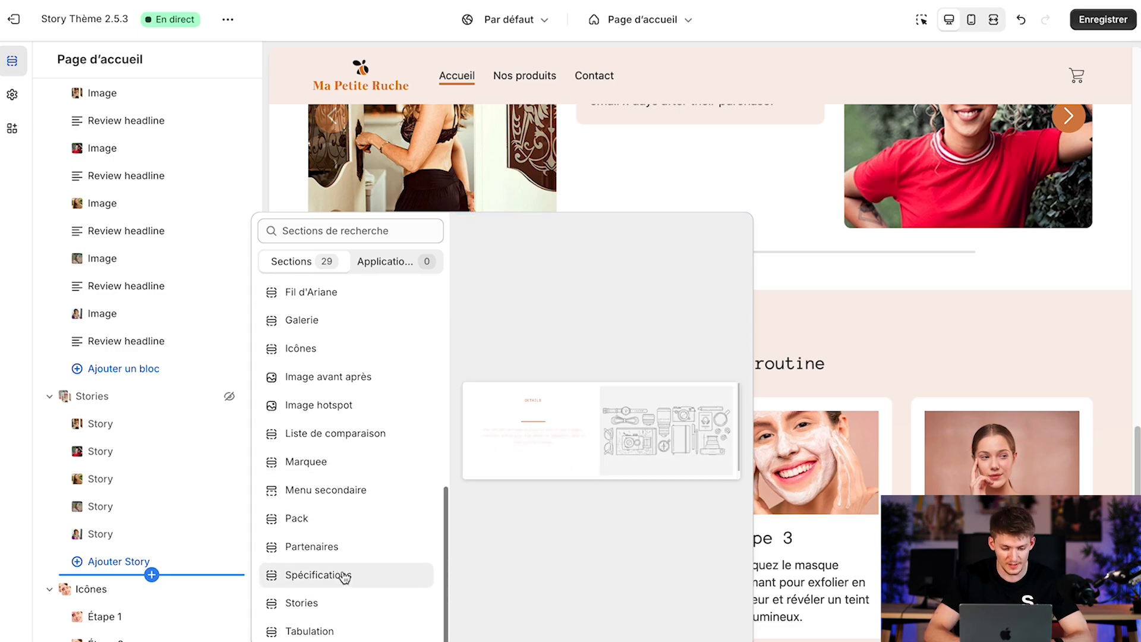
{"action": "left_click", "coordinate": [339, 603]}
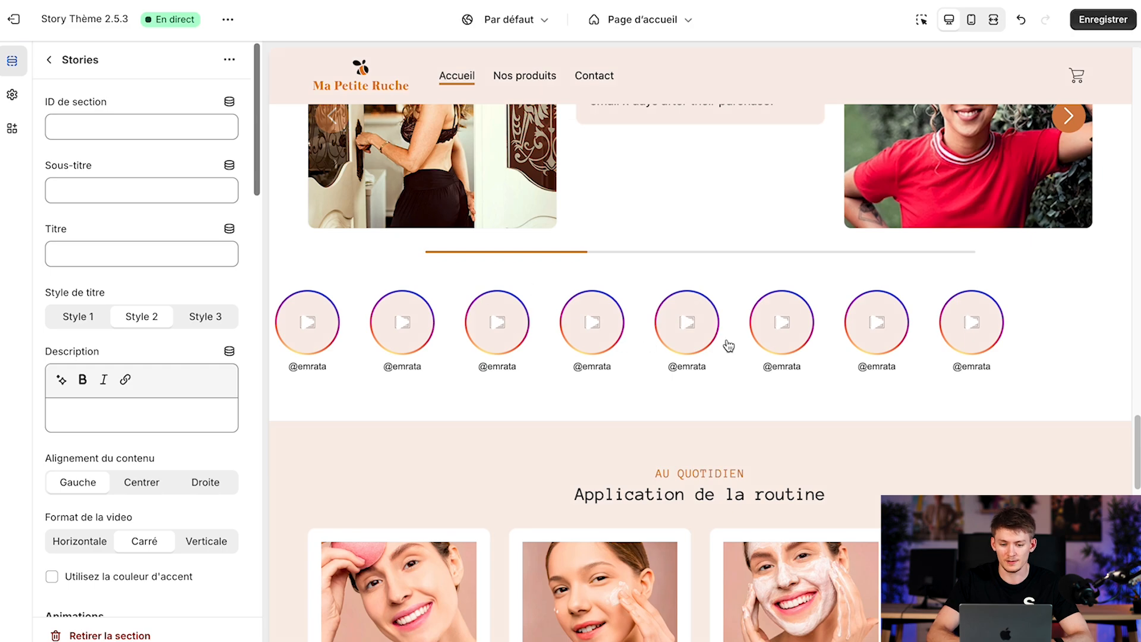
- Centre the new Stories section's content and set its title to "Les avis de la communauté"
{"action": "left_click", "coordinate": [139, 481]}
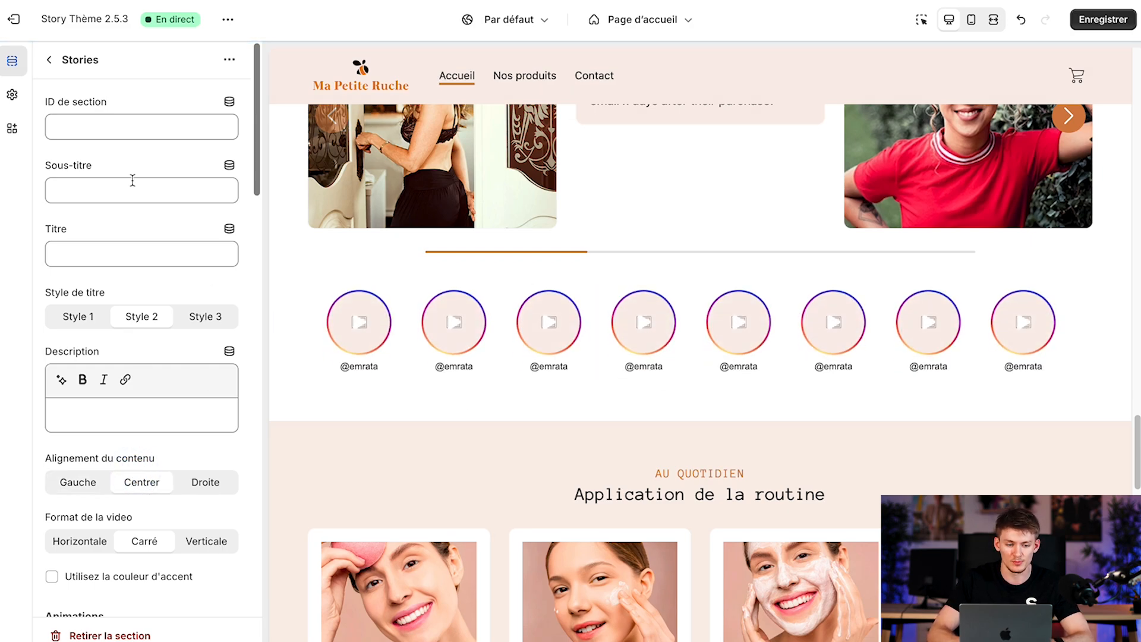
{"action": "left_click", "coordinate": [110, 249]}
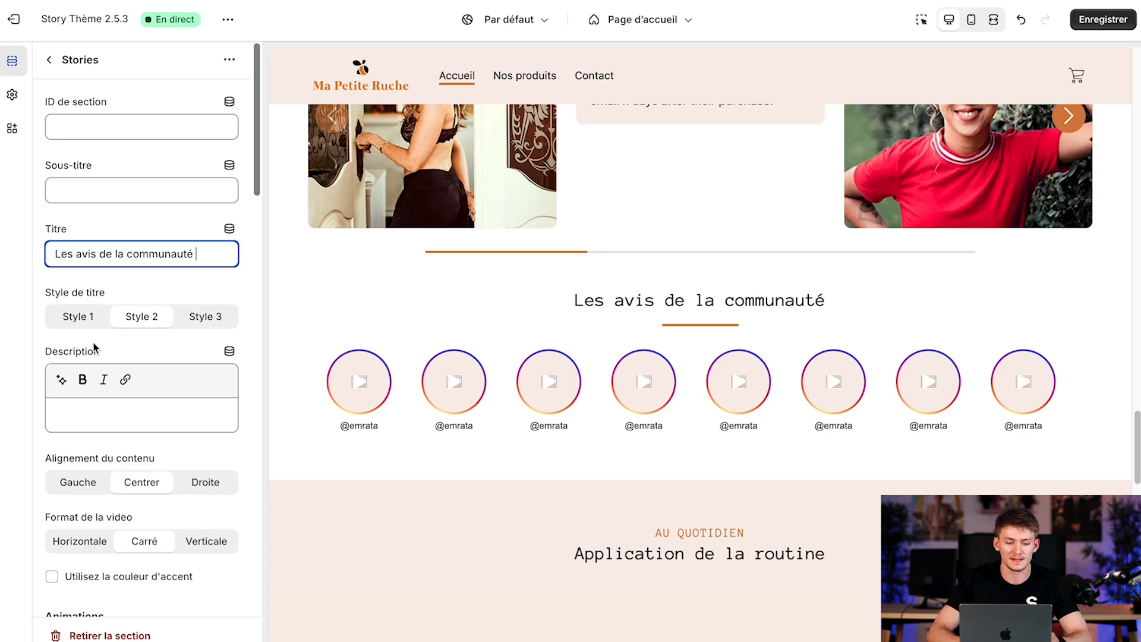
- Try the different title styles on the Stories heading, ending with Style 1
{"action": "left_click", "coordinate": [93, 322]}
{"action": "left_click", "coordinate": [145, 316]}
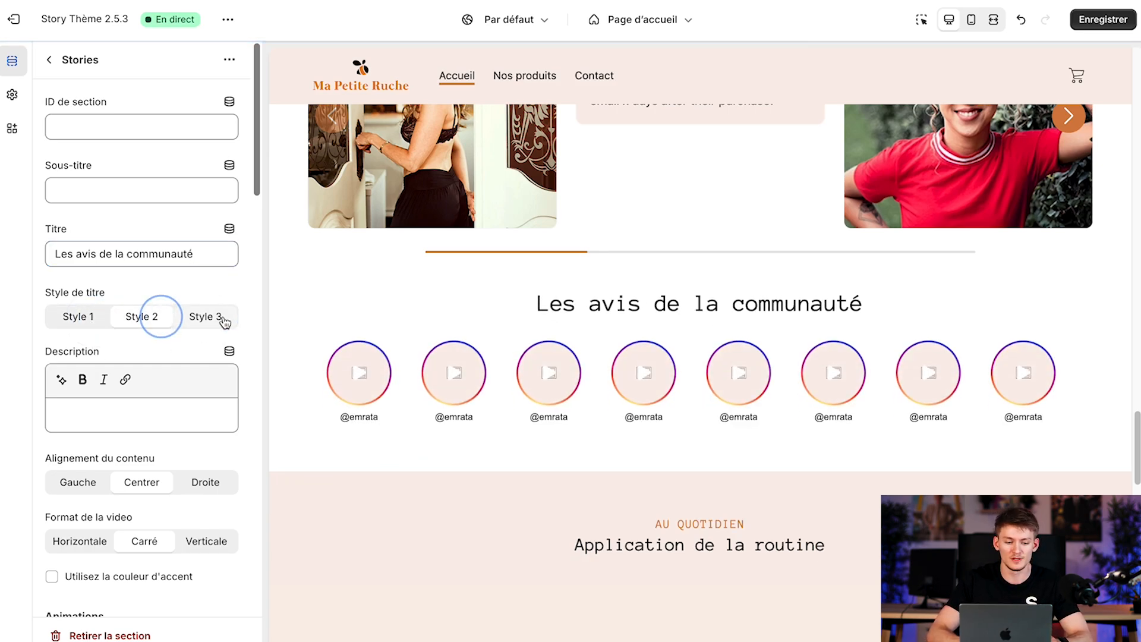
{"action": "left_click", "coordinate": [224, 318]}
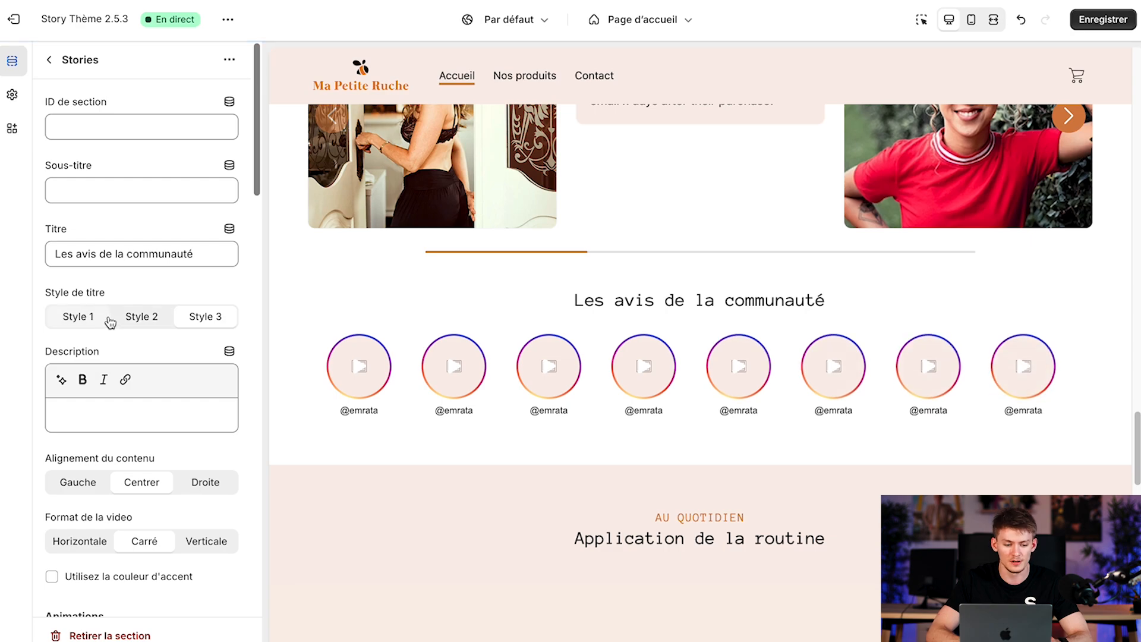
{"action": "left_click", "coordinate": [109, 320]}
- Enter "Voici ce que les gens en pensent :" as the Stories section's description
{"action": "left_click", "coordinate": [143, 423]}
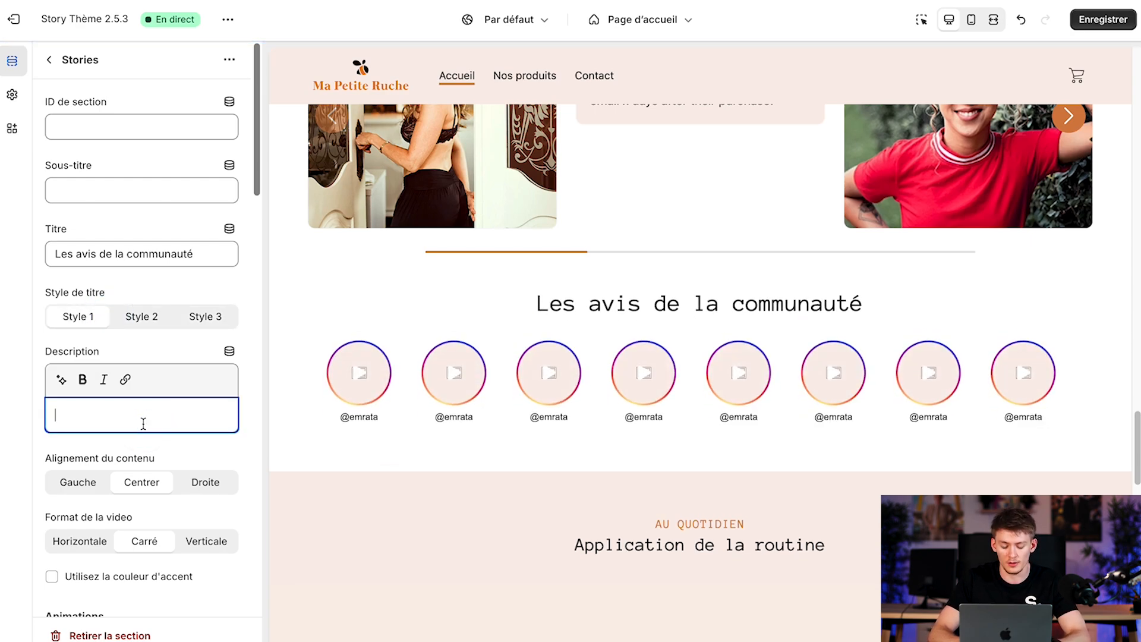
{"action": "type", "text": "Voici ce que les gens en p"}
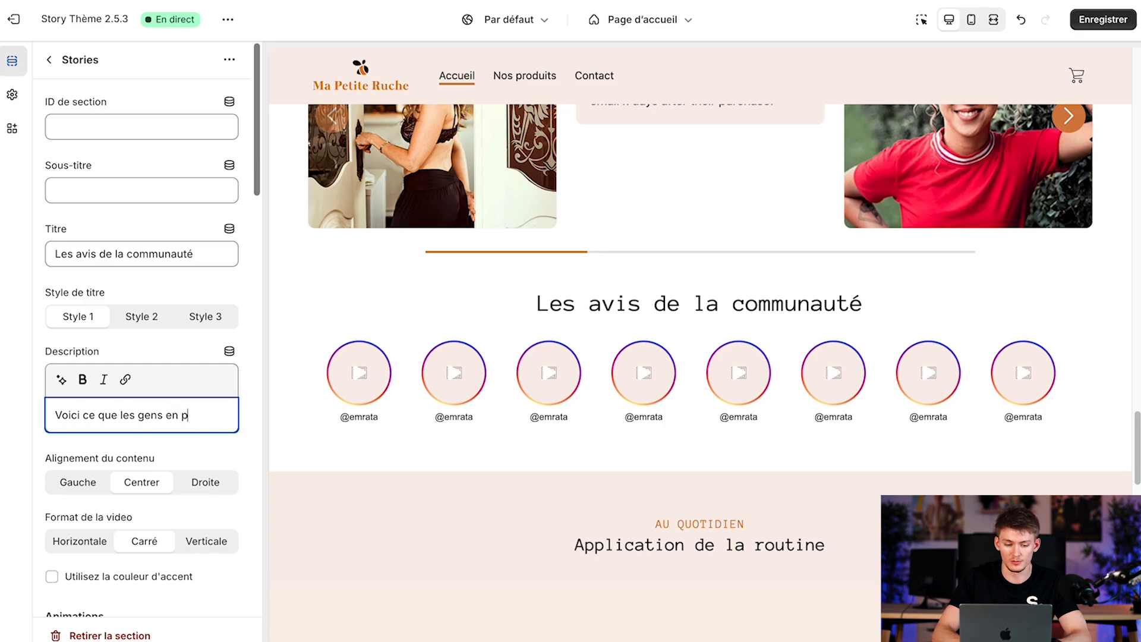
{"action": "type", "text": "ensent :"}
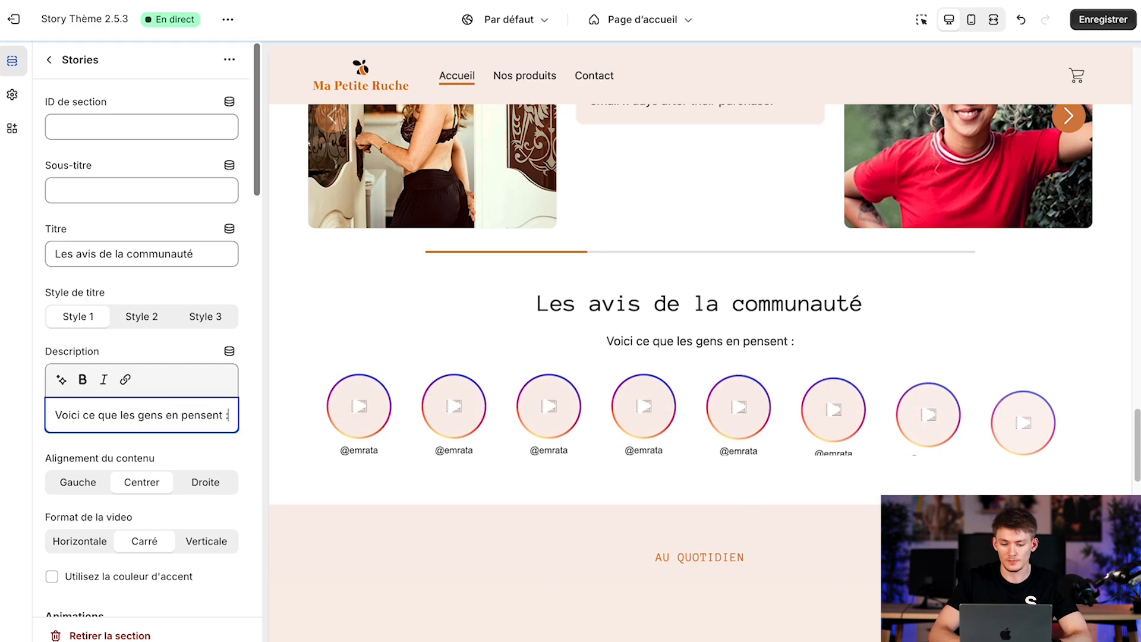
- Set the title style back to Style 2 and clear the Stories section's description
{"action": "left_click", "coordinate": [146, 323]}
{"action": "left_click_drag", "start_coordinate": [636, 352], "coordinate": [815, 356]}
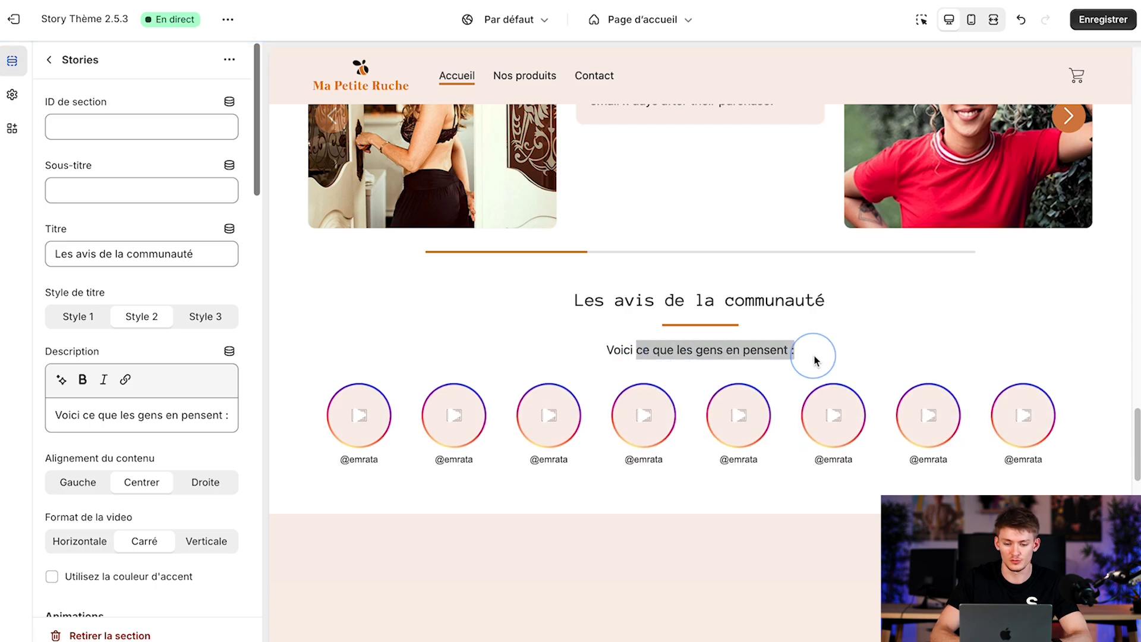
{"action": "triple_click", "coordinate": [135, 419]}
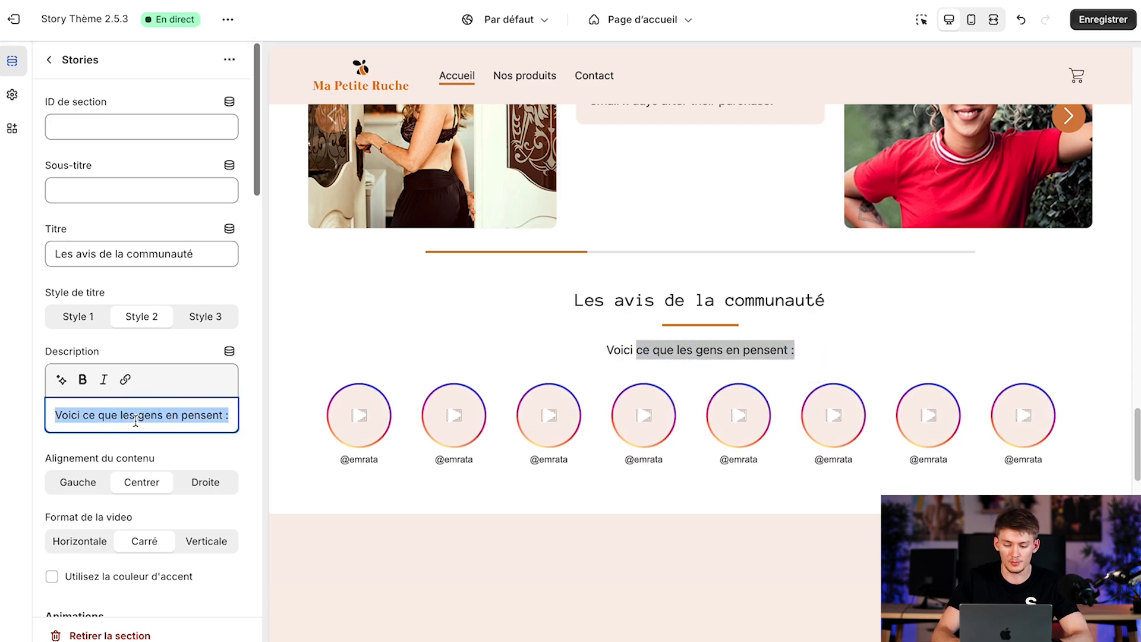
{"action": "key", "text": "BackSpace"}
- Set the Stories section's video format to Verticale
{"action": "scroll", "coordinate": [150, 477], "scroll_direction": "down", "scroll_amount": 4}
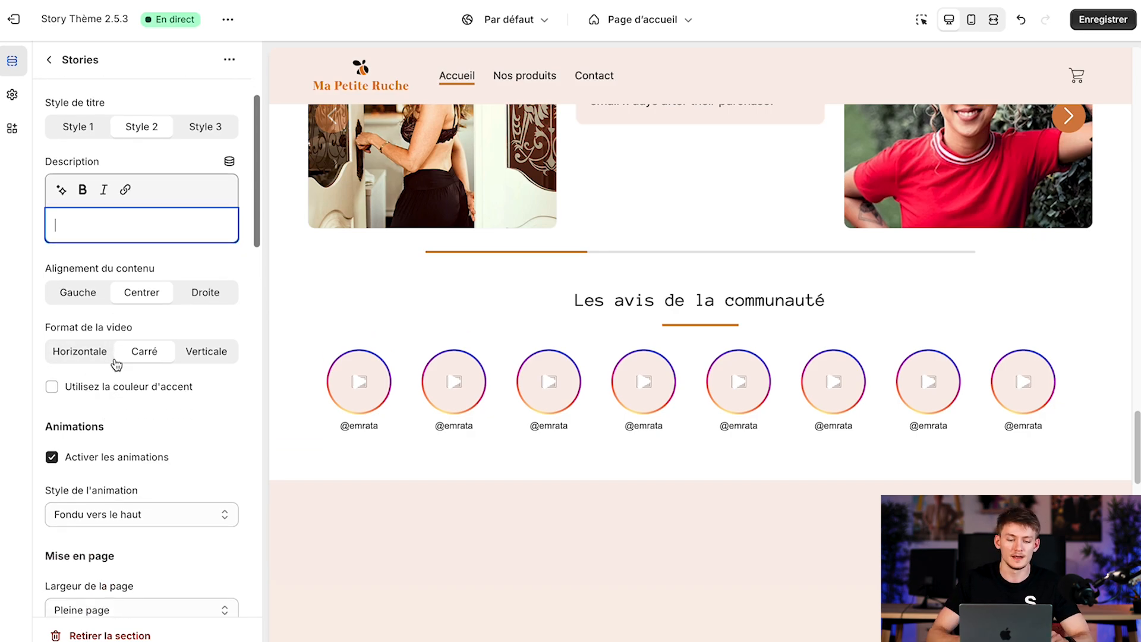
{"action": "left_click", "coordinate": [206, 364]}
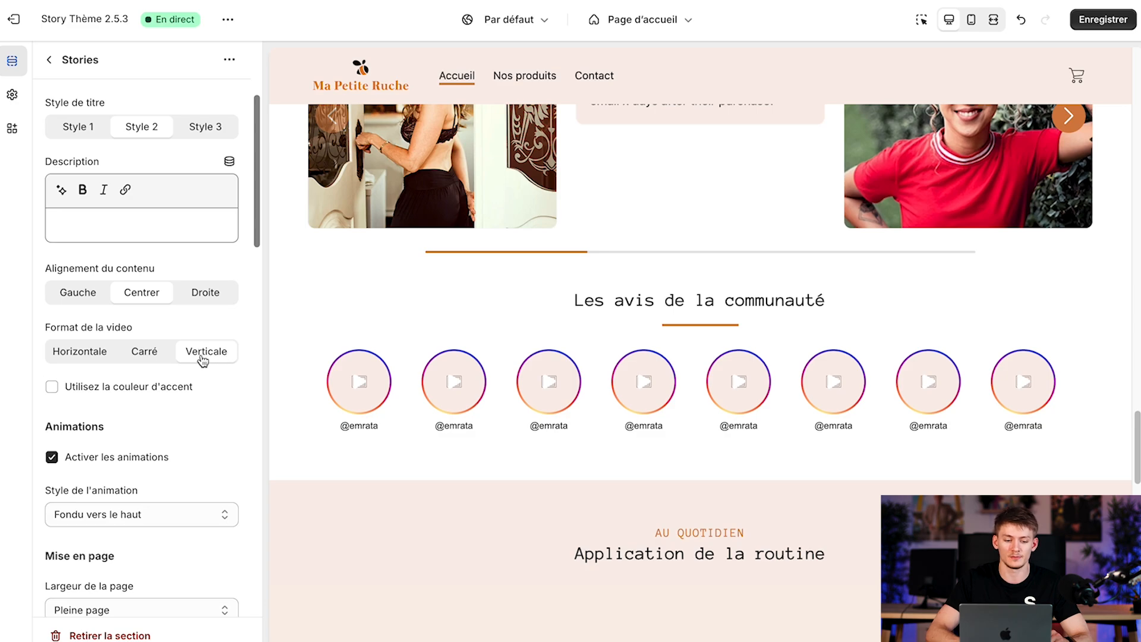
- Try the accent colour on the story circles, switching it on and off again to compare
{"action": "left_click", "coordinate": [52, 388]}
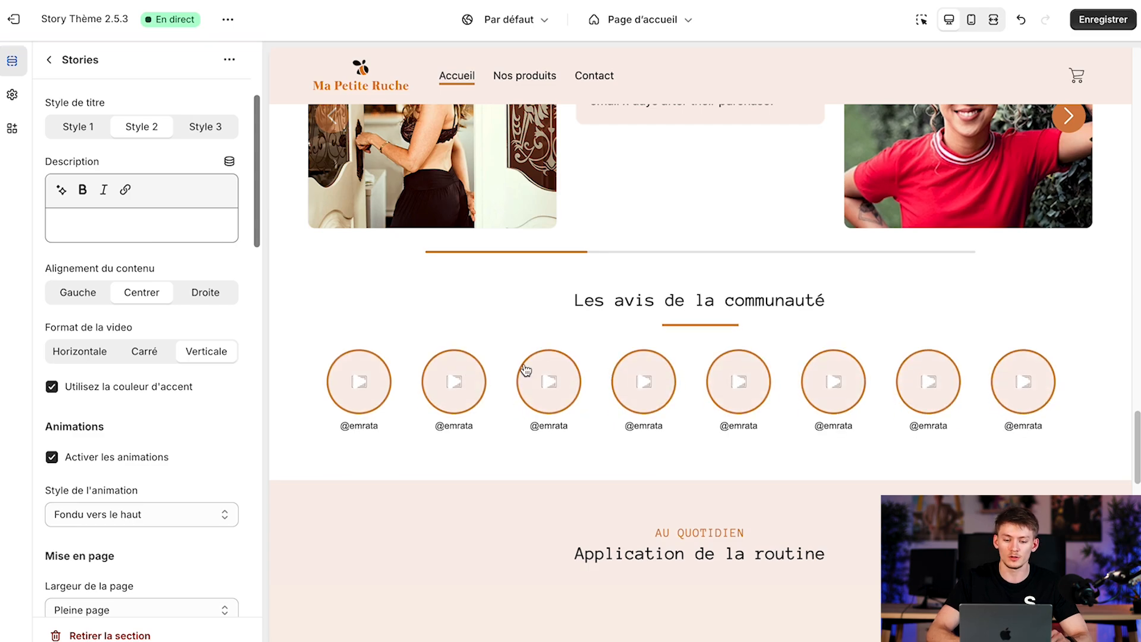
{"action": "left_click", "coordinate": [136, 390]}
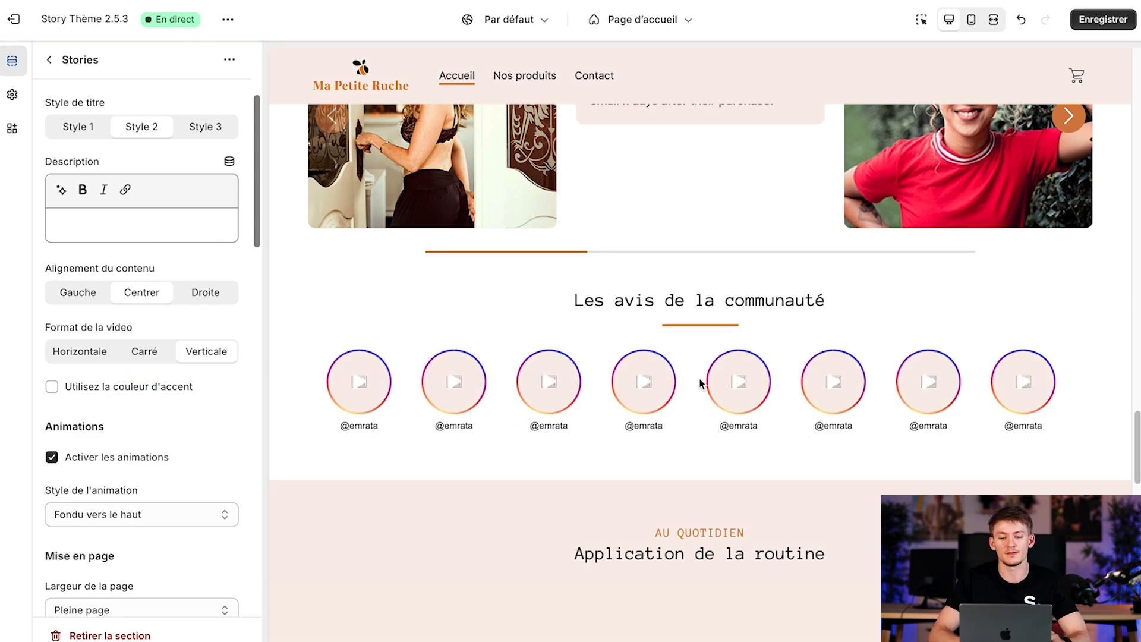
{"action": "left_click", "coordinate": [112, 394]}
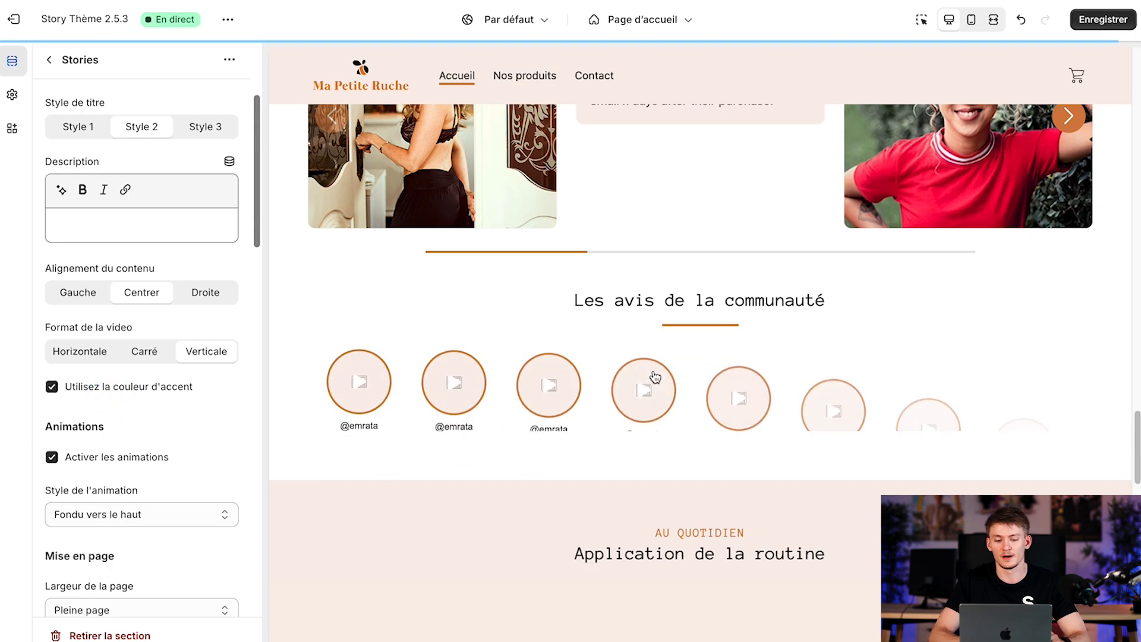
{"action": "left_click", "coordinate": [128, 388]}
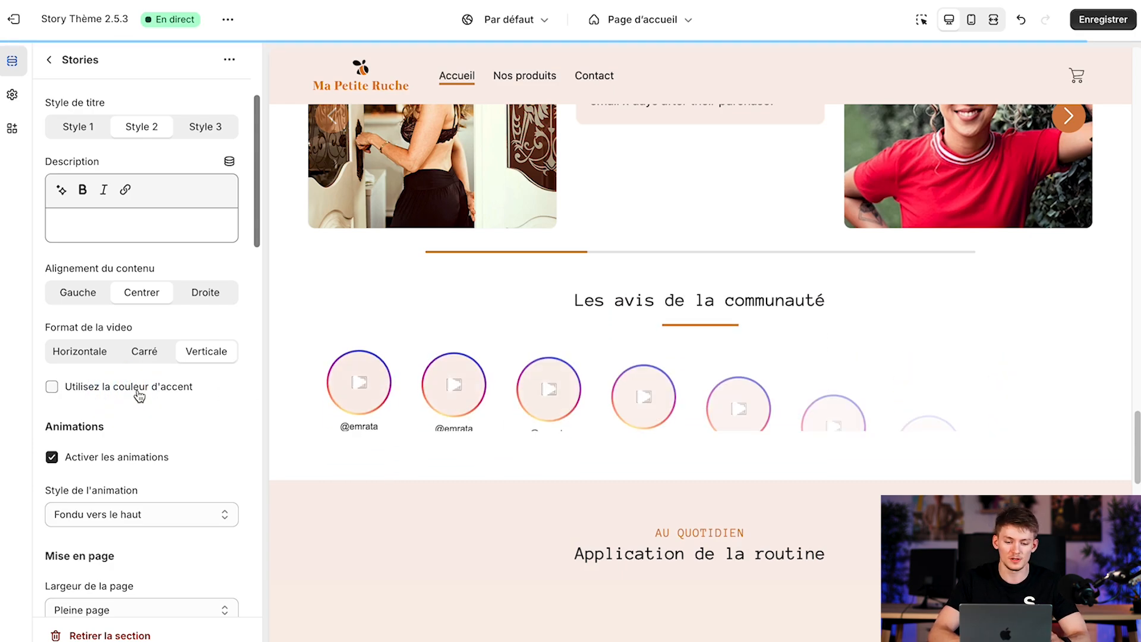
- Set the Stories section's page width to Conteneur
{"action": "scroll", "coordinate": [198, 492], "scroll_direction": "down", "scroll_amount": 5}
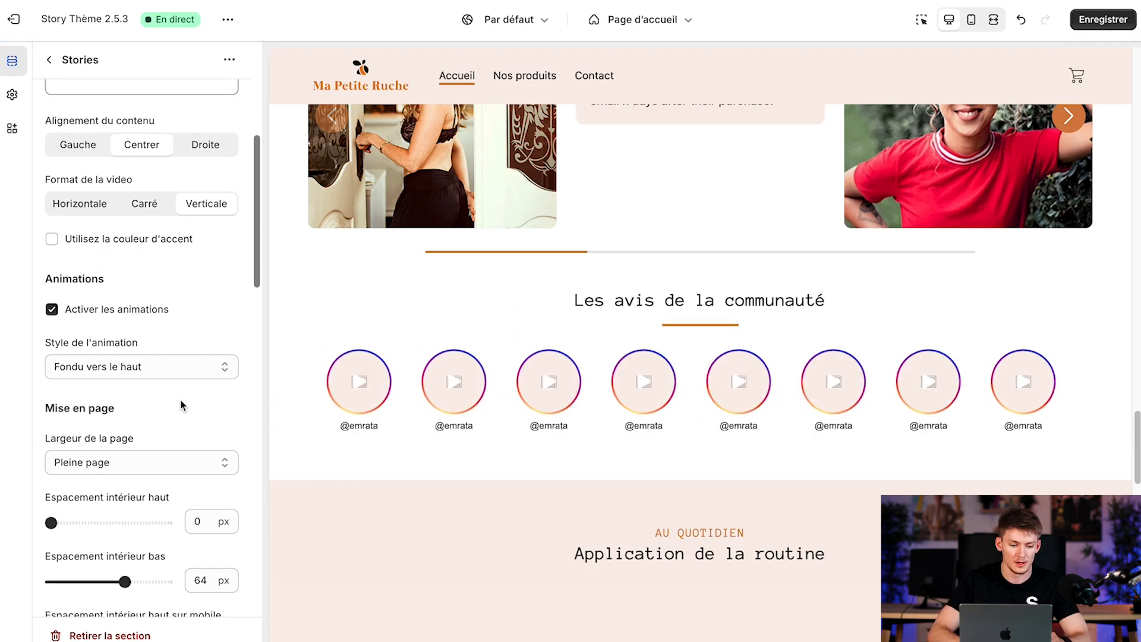
{"action": "scroll", "coordinate": [482, 430], "scroll_direction": "down", "scroll_amount": 1}
{"action": "scroll", "coordinate": [482, 430], "scroll_direction": "up", "scroll_amount": 1}
{"action": "scroll", "coordinate": [190, 414], "scroll_direction": "down", "scroll_amount": 1}
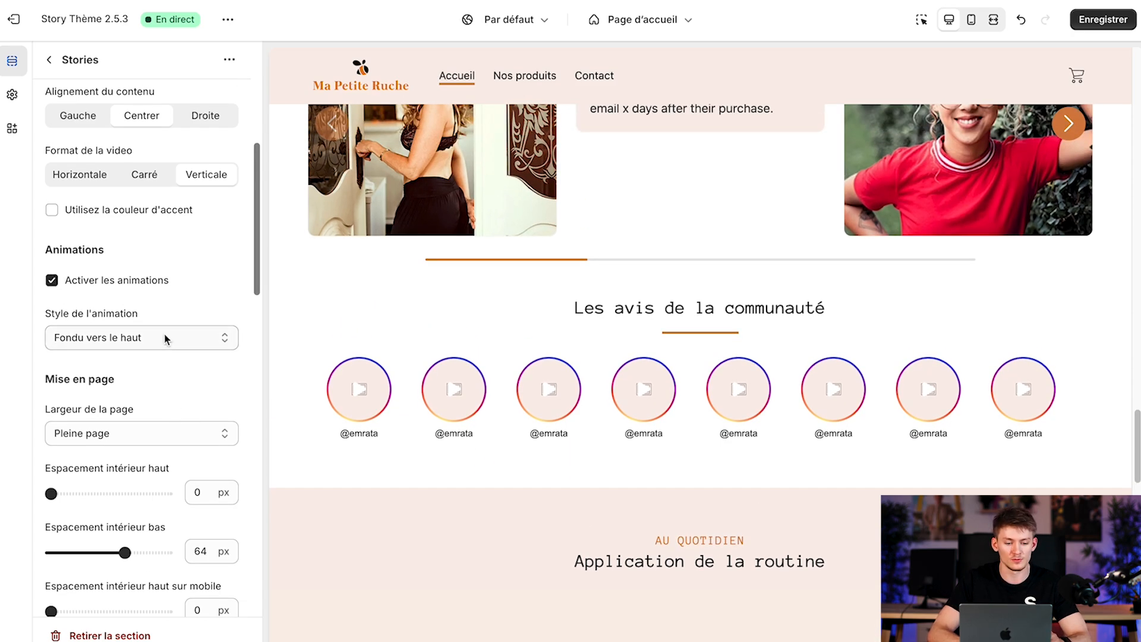
{"action": "scroll", "coordinate": [174, 392], "scroll_direction": "down", "scroll_amount": 5}
{"action": "left_click", "coordinate": [199, 278]}
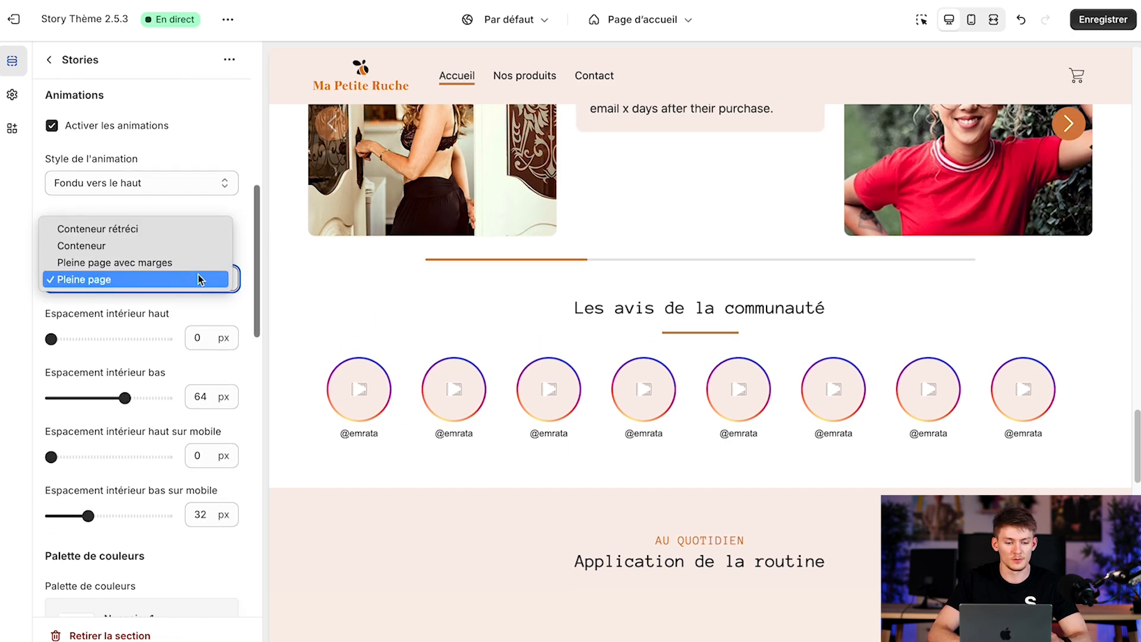
{"action": "left_click", "coordinate": [173, 245]}
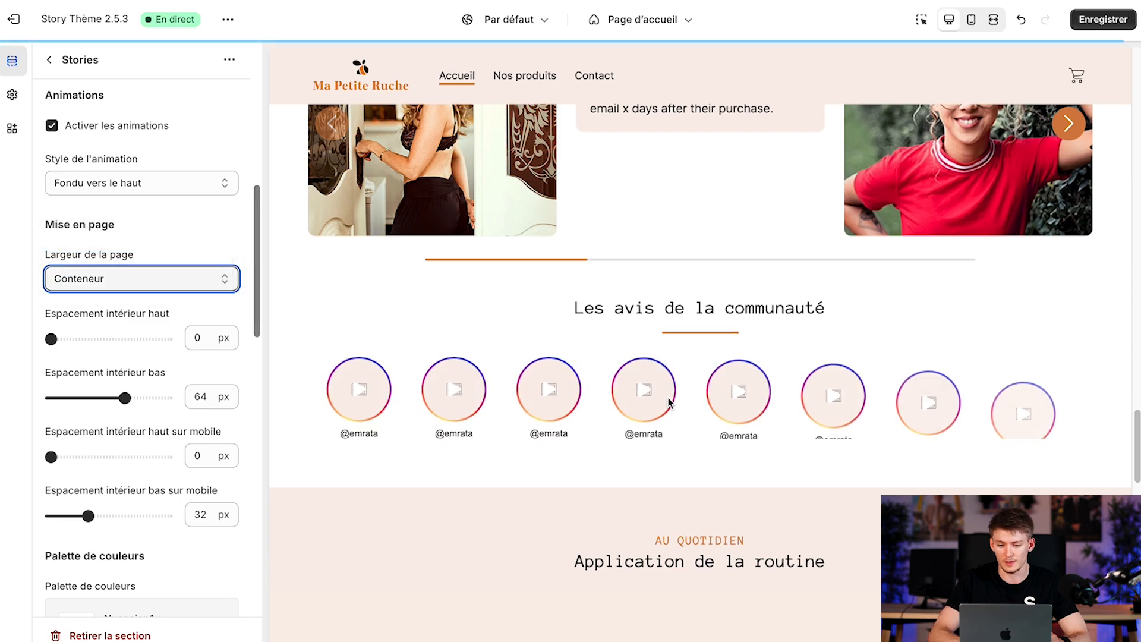
- Set the Stories section's inner spacing to 36 px top, 40 px bottom and 28 px top on mobile
{"action": "left_click", "coordinate": [92, 339]}
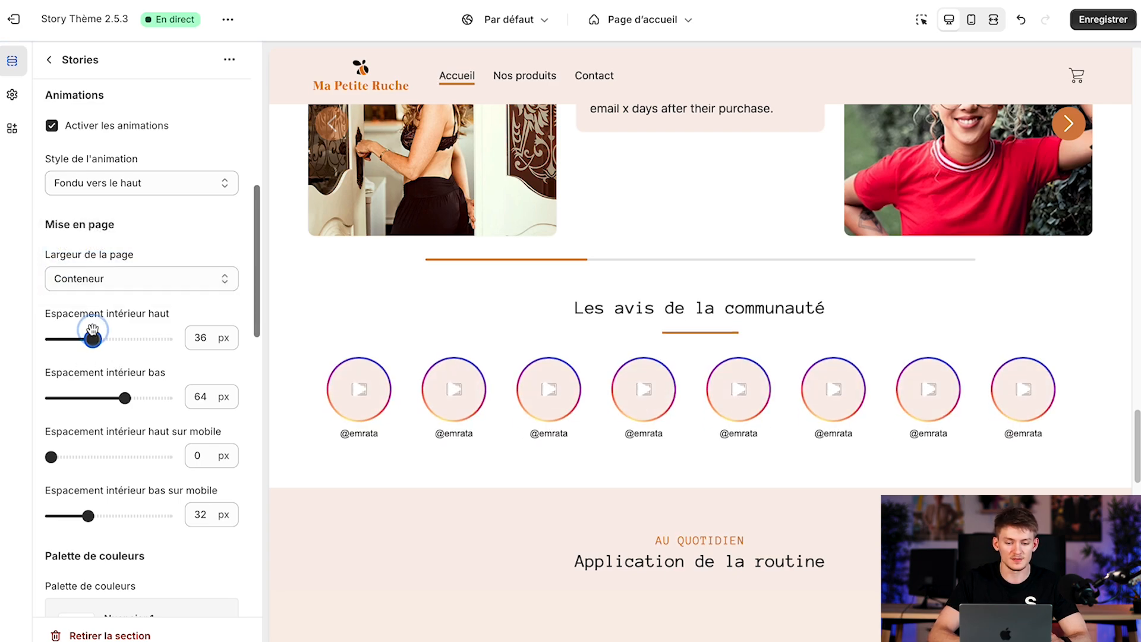
{"action": "left_click", "coordinate": [96, 398]}
{"action": "left_click", "coordinate": [84, 457]}
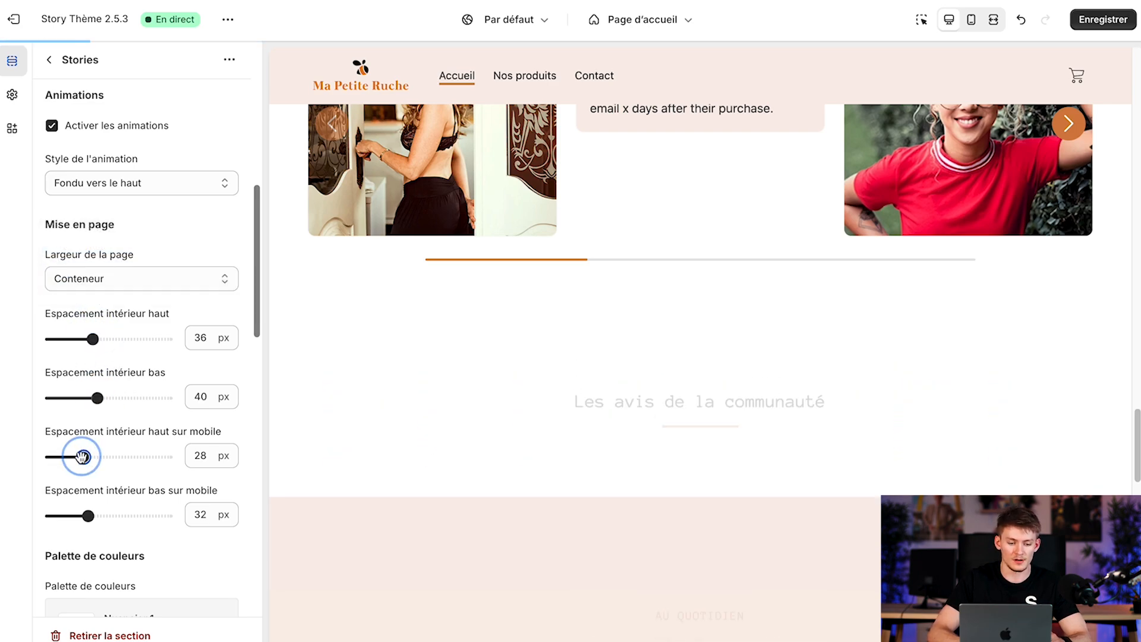
- Try the Nuancier 2 and Nuancier 3 colour palettes on the Stories section, and apply Nuancier 4
{"action": "scroll", "coordinate": [155, 529], "scroll_direction": "down", "scroll_amount": 5}
{"action": "left_click", "coordinate": [184, 385]}
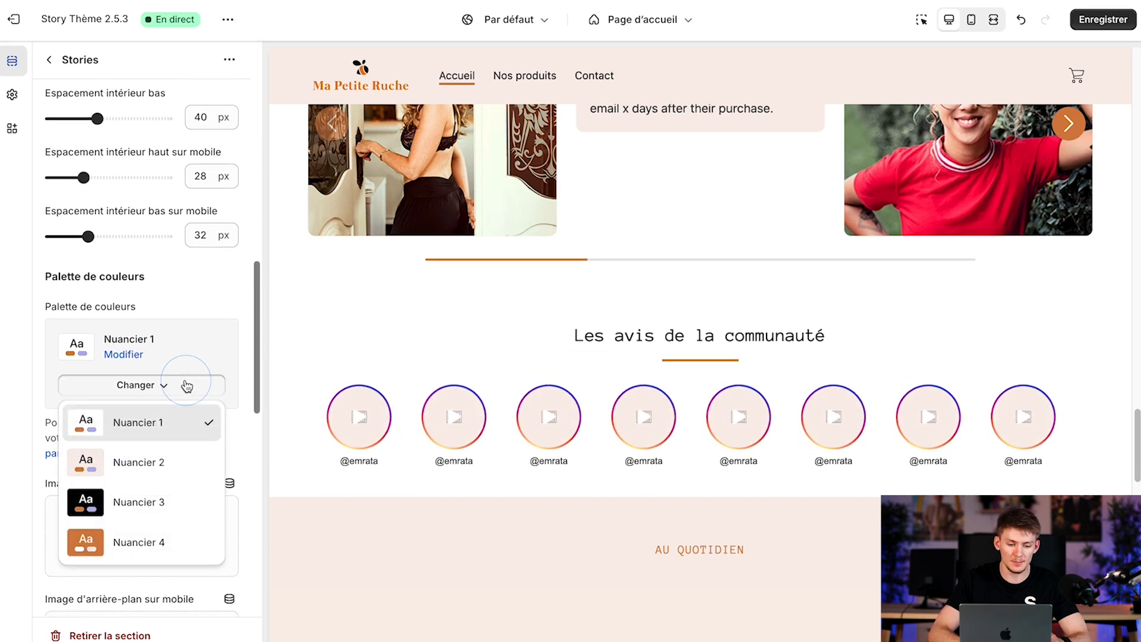
{"action": "left_click", "coordinate": [145, 463]}
{"action": "left_click", "coordinate": [199, 390]}
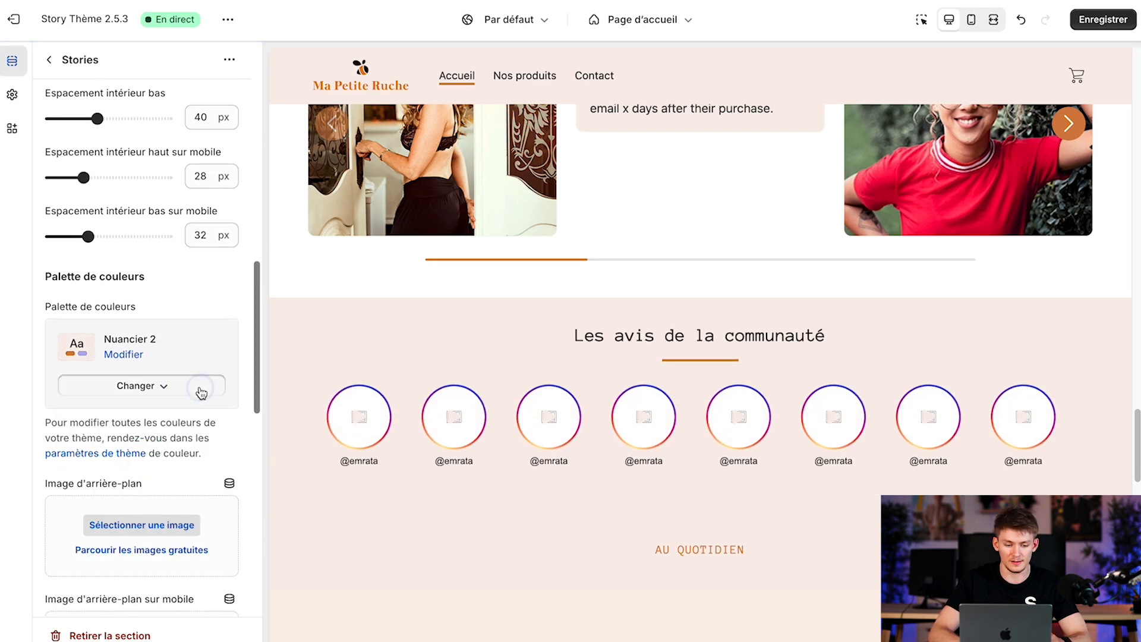
{"action": "left_click", "coordinate": [172, 496]}
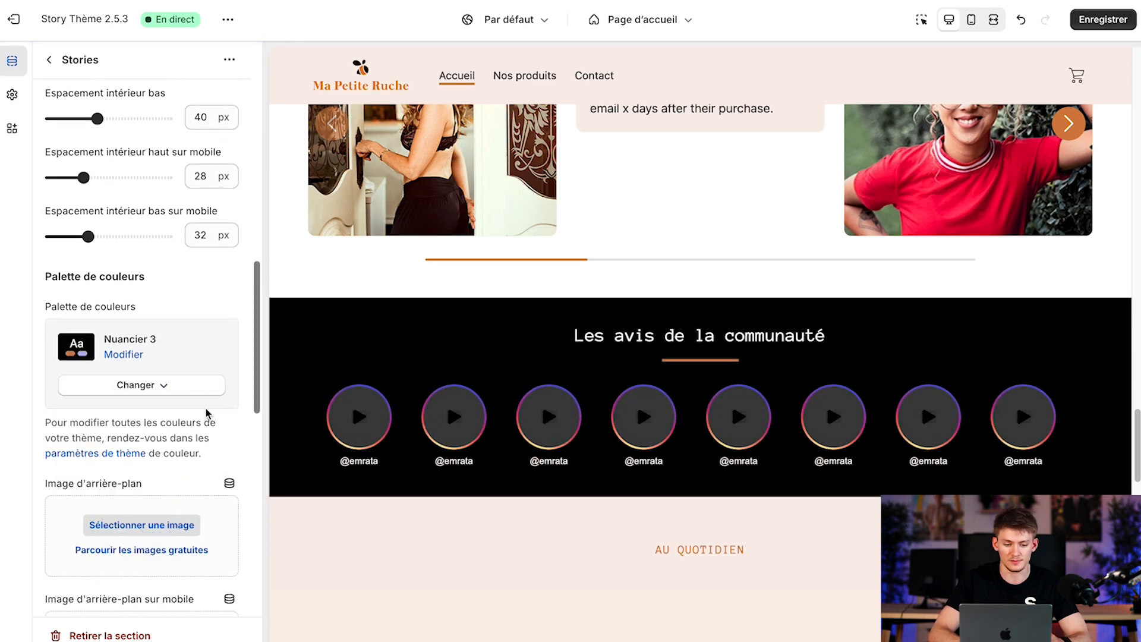
{"action": "left_click", "coordinate": [204, 385]}
{"action": "left_click", "coordinate": [163, 540]}
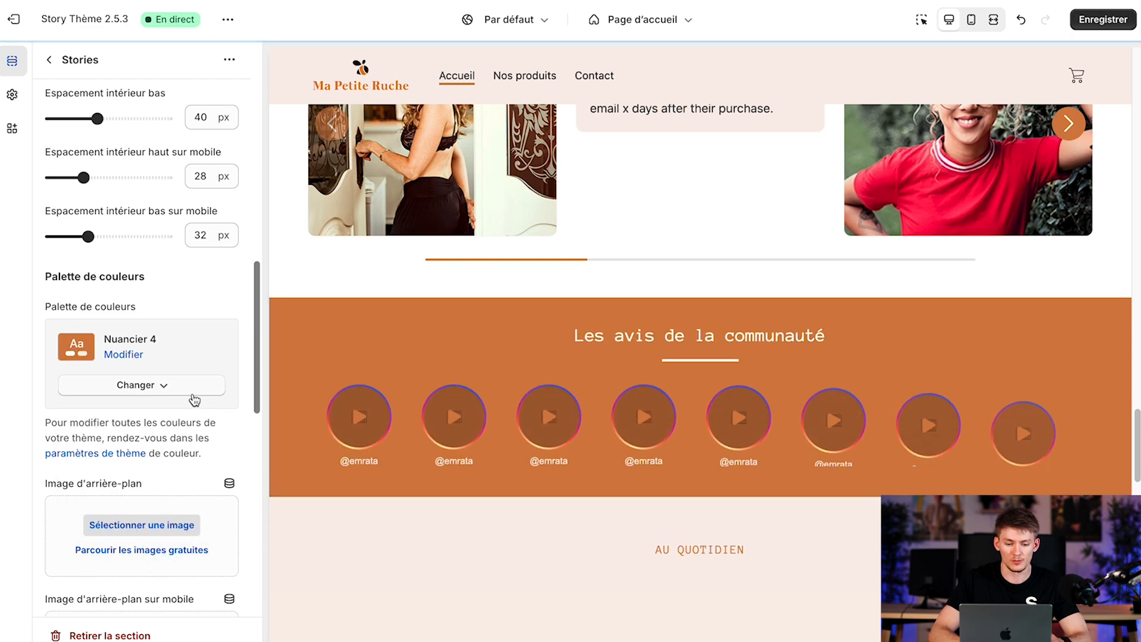
- Apply the Nuancier 1 colour palette to the Stories section and look over its background and separator settings
{"action": "left_click", "coordinate": [197, 389]}
{"action": "left_click", "coordinate": [173, 420]}
{"action": "scroll", "coordinate": [123, 482], "scroll_direction": "down", "scroll_amount": 10}
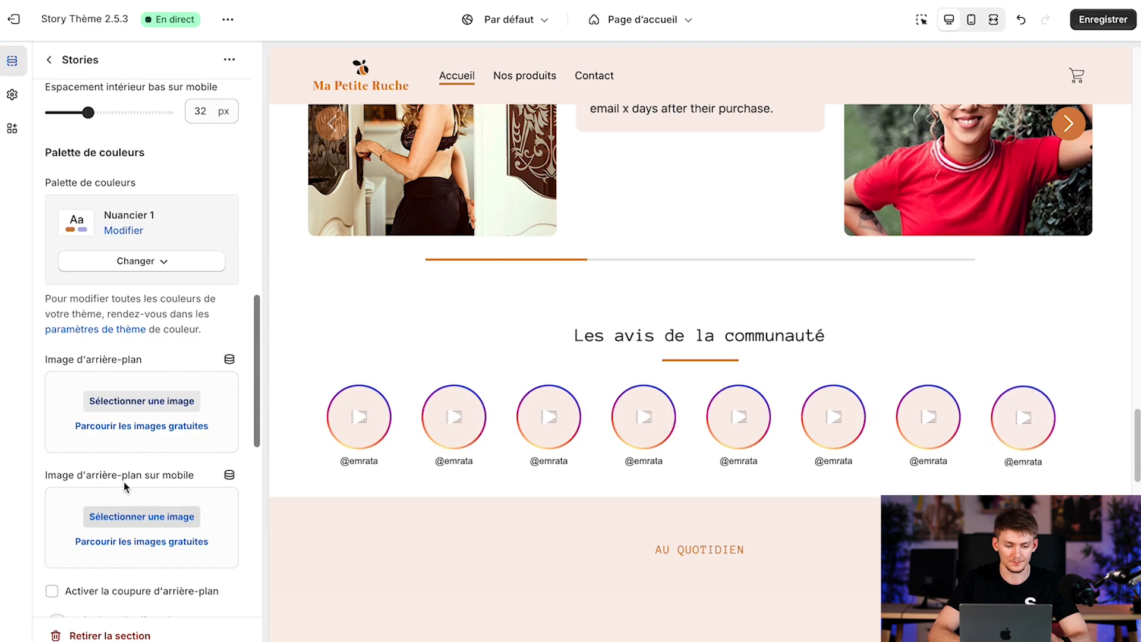
{"action": "scroll", "coordinate": [110, 478], "scroll_direction": "down", "scroll_amount": 5}
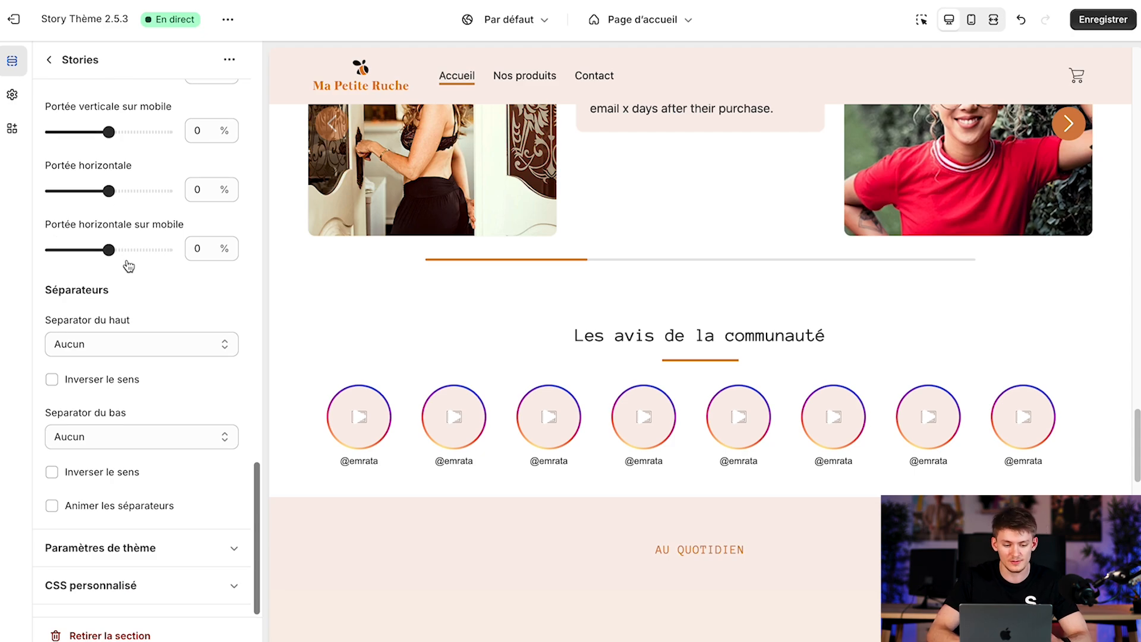
{"action": "scroll", "coordinate": [145, 455], "scroll_direction": "up", "scroll_amount": 10}
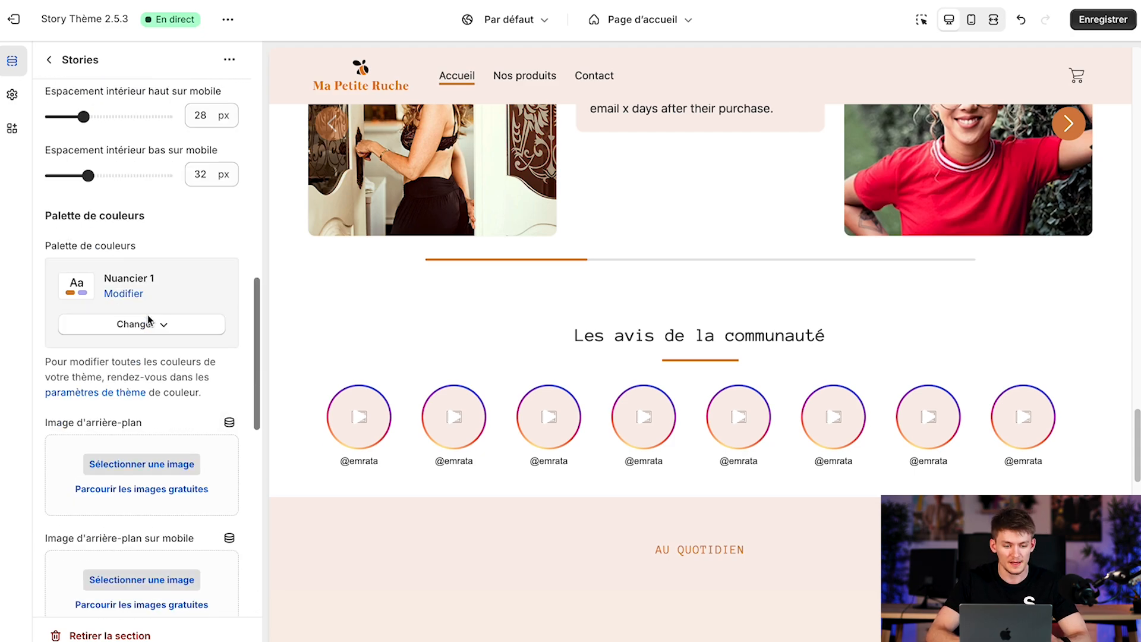
- Return to the home page's section list and delete four Story blocks from the new Stories section
{"action": "left_click", "coordinate": [49, 59]}
{"action": "scroll", "coordinate": [177, 323], "scroll_direction": "up", "scroll_amount": 2}
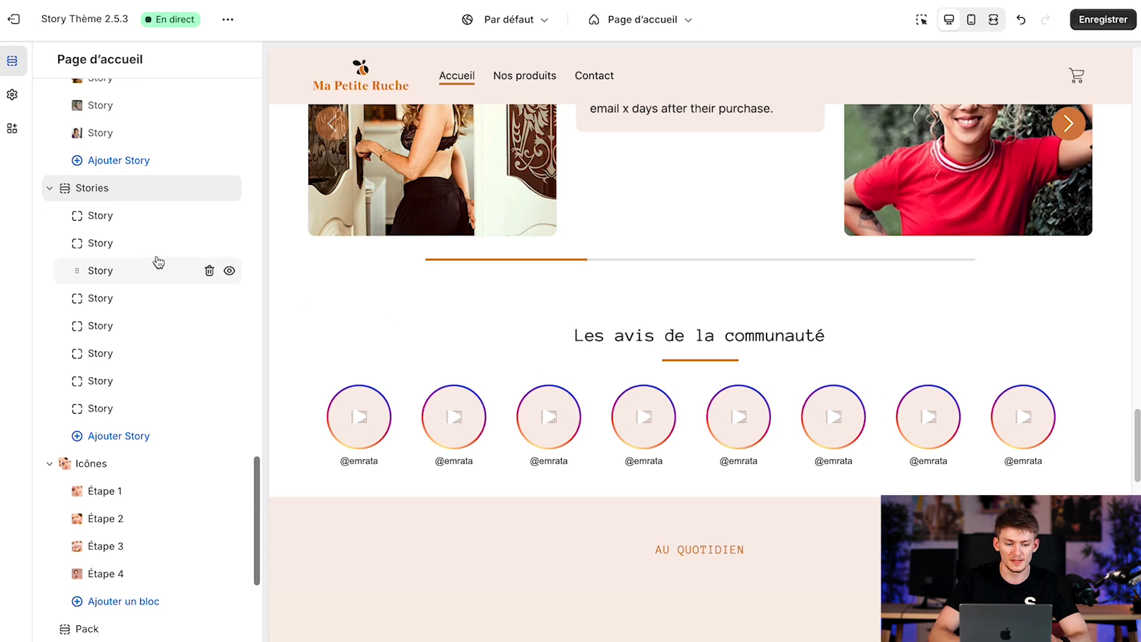
{"action": "mouse_move", "coordinate": [222, 302]}
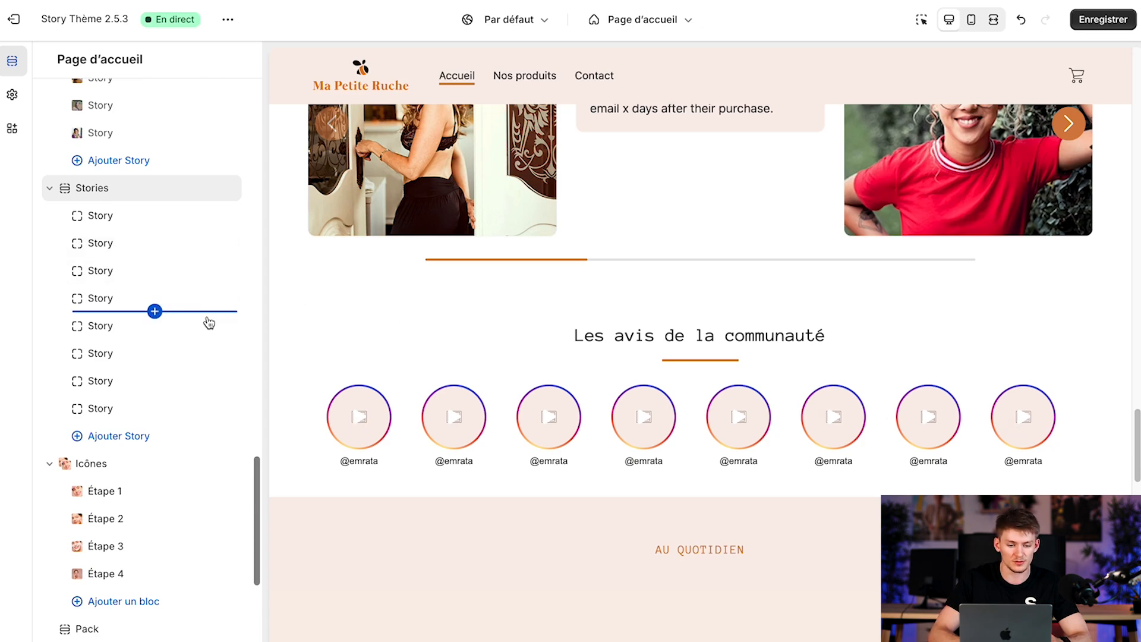
{"action": "left_click", "coordinate": [209, 299]}
{"action": "left_click", "coordinate": [209, 299]}
{"action": "left_click", "coordinate": [209, 299]}
{"action": "left_click", "coordinate": [209, 299]}
- Assign the daronne_noire_copie image from the store's files to the first Story block of the new Stories section
{"action": "left_click", "coordinate": [119, 214]}
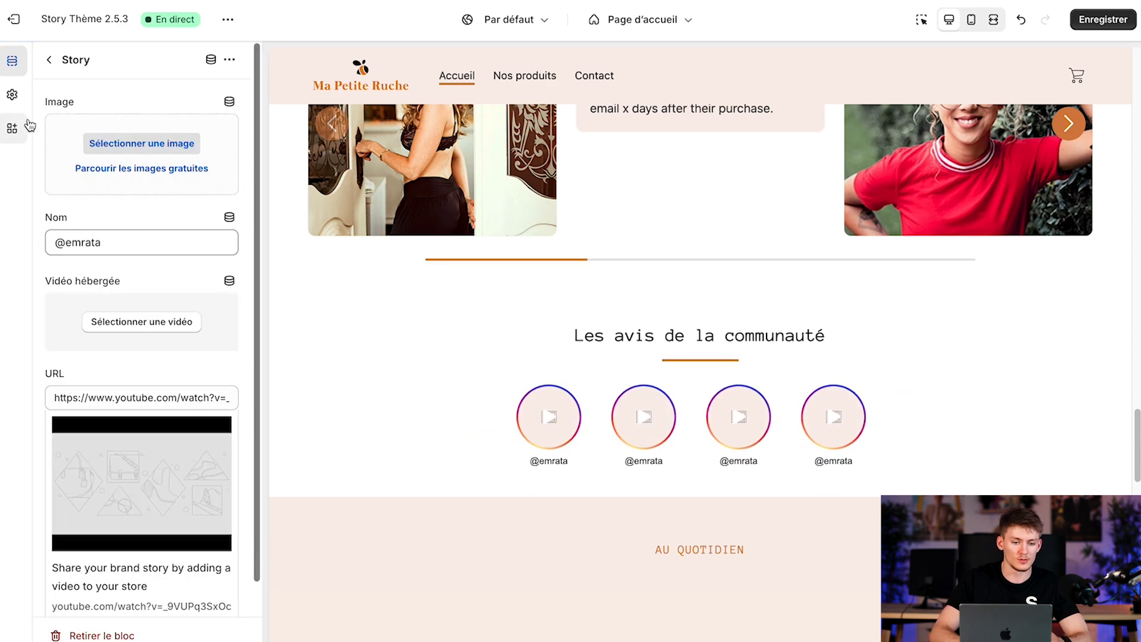
{"action": "left_click", "coordinate": [107, 136]}
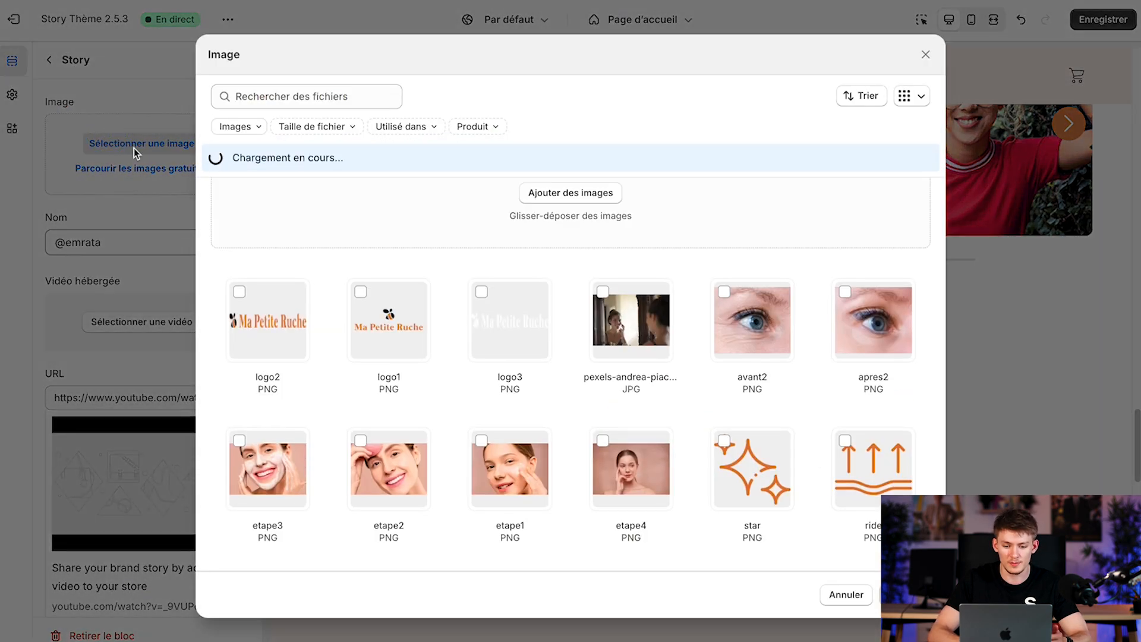
{"action": "scroll", "coordinate": [645, 444], "scroll_direction": "down", "scroll_amount": 5}
{"action": "scroll", "coordinate": [648, 449], "scroll_direction": "down", "scroll_amount": 8}
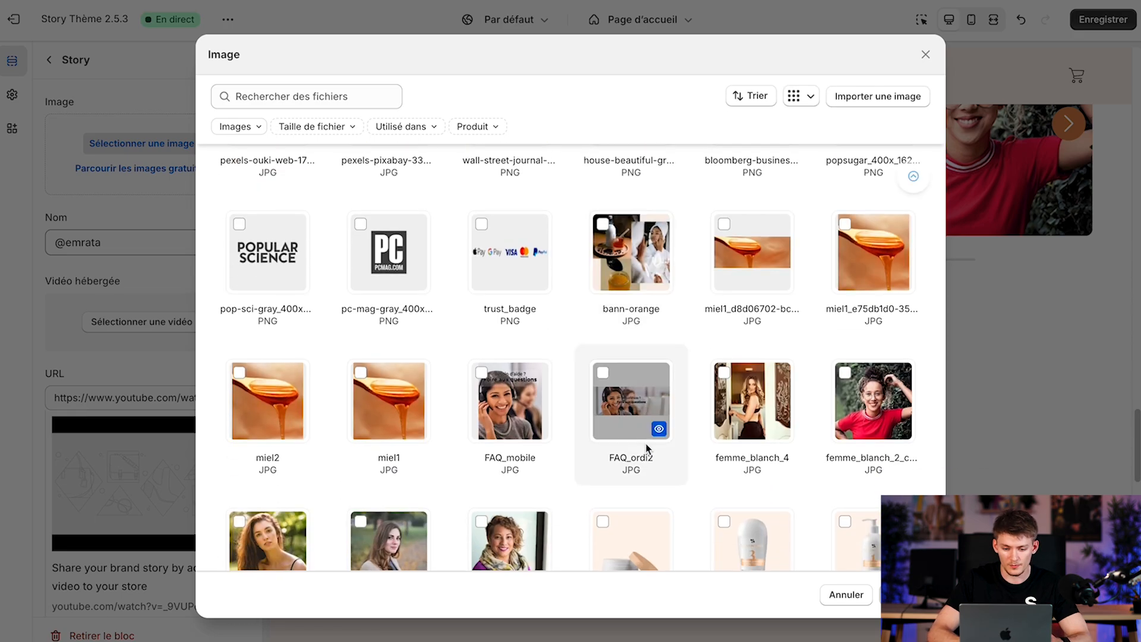
{"action": "left_click", "coordinate": [525, 397]}
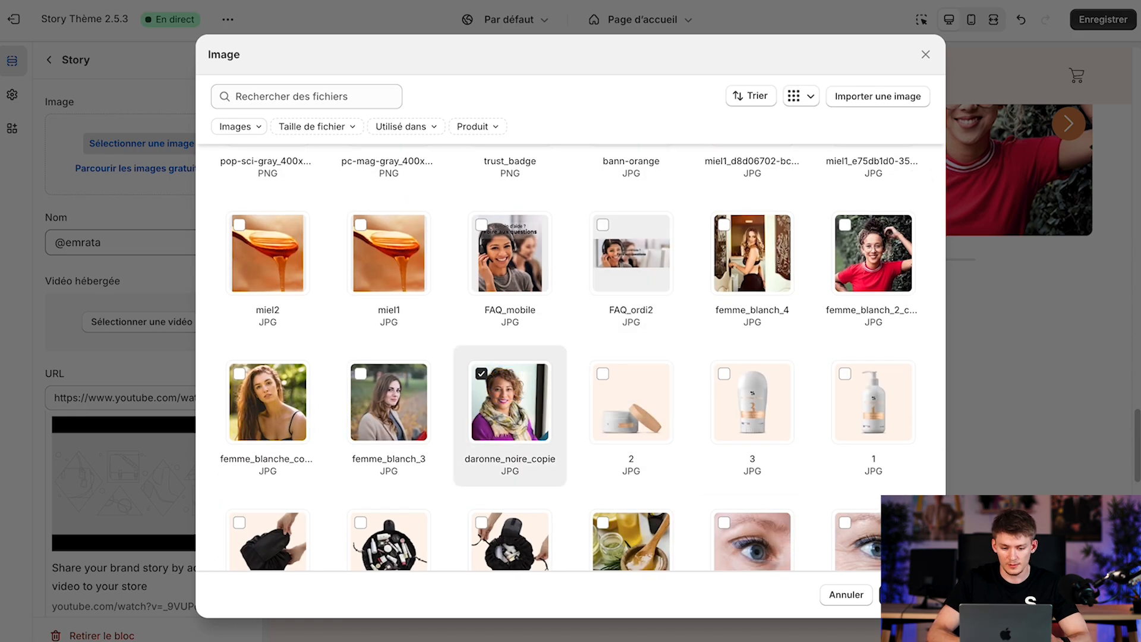
{"action": "left_click", "coordinate": [909, 595]}
- Replace the first story's name with the customer's first name
{"action": "double_click", "coordinate": [113, 359]}
{"action": "triple_click", "coordinate": [113, 383]}
{"action": "type", "text": "Catherine"}
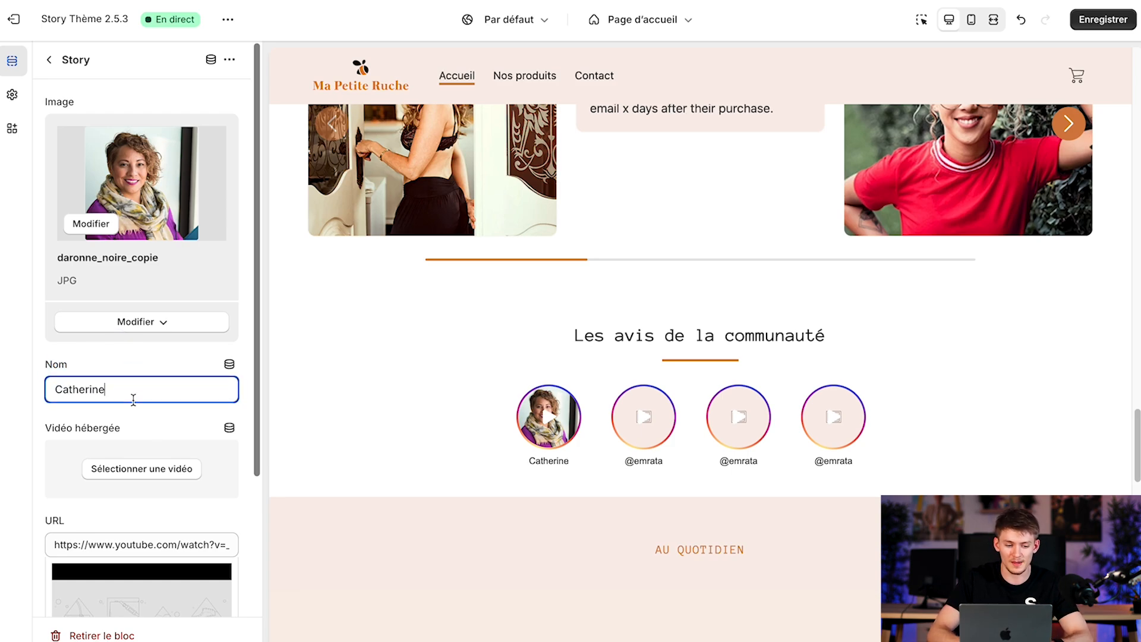
- Try an @ prefix in front of the story's name, and remove it again
{"action": "left_click", "coordinate": [57, 389]}
{"action": "type", "text": "@"}
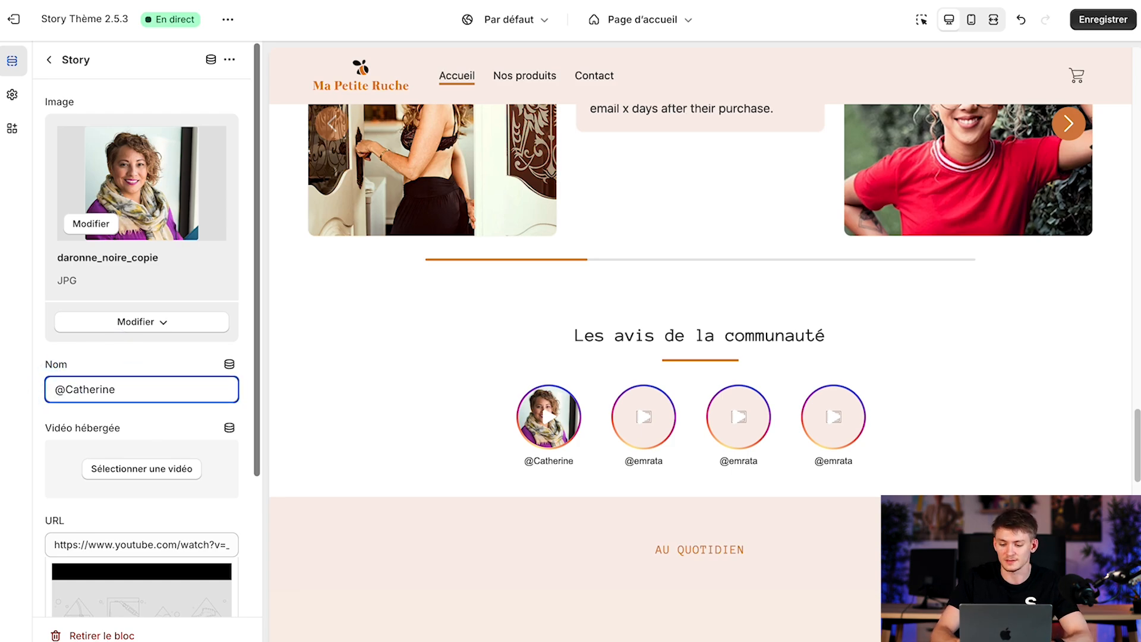
{"action": "key", "text": "BackSpace"}
- Try Installation as the story's name, and put the customer's first name back in its place
{"action": "double_click", "coordinate": [110, 387]}
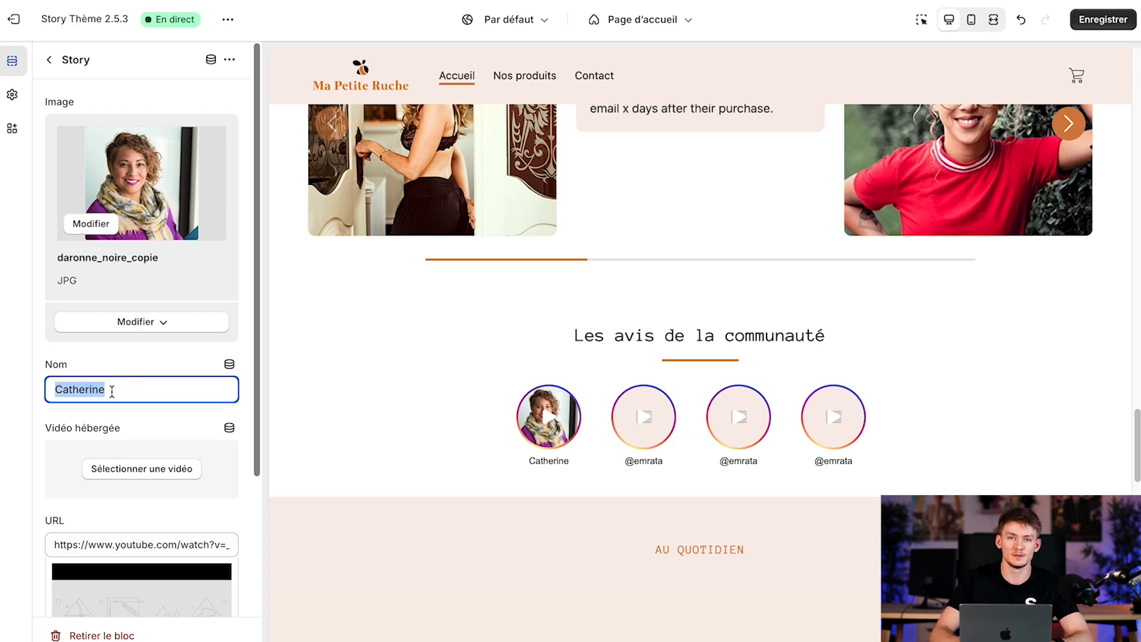
{"action": "type", "text": "Installation"}
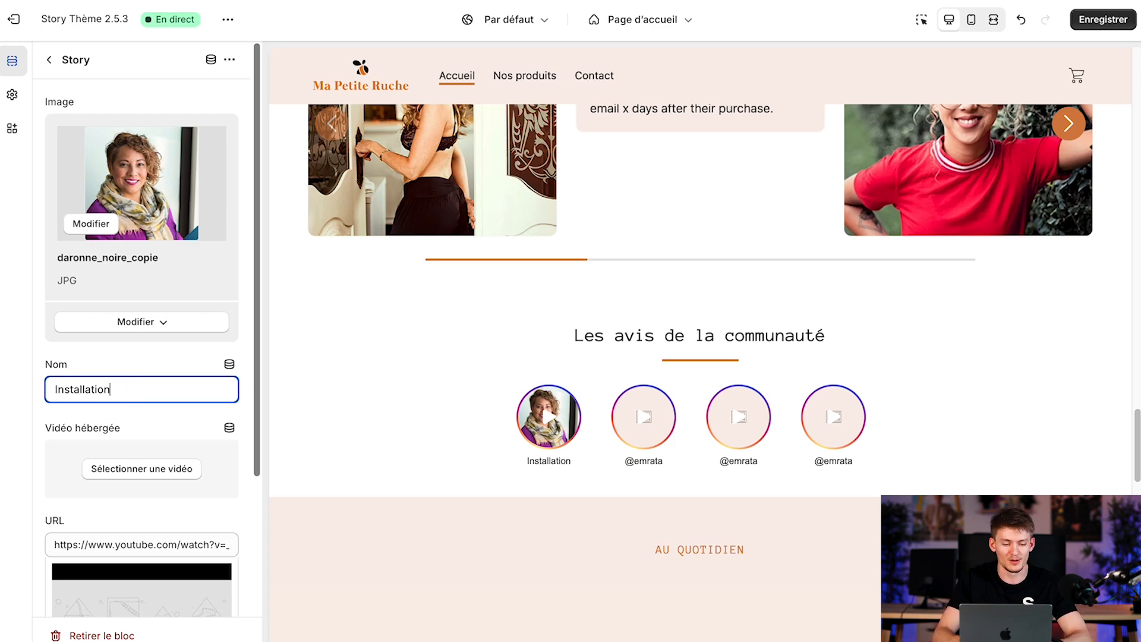
{"action": "key", "text": "BackSpace"}
{"action": "key", "text": "BackSpace"}
{"action": "key", "text": "BackSpace"}
{"action": "key", "text": "BackSpace"}
{"action": "key", "text": "BackSpace"}
{"action": "key", "text": "BackSpace"}
{"action": "key", "text": "BackSpace"}
{"action": "key", "text": "BackSpace"}
{"action": "key", "text": "BackSpace"}
{"action": "key", "text": "BackSpace"}
{"action": "key", "text": "BackSpace"}
{"action": "key", "text": "BackSpace"}
{"action": "type", "text": "Catherine"}
{"action": "key", "text": "BackSpace"}
{"action": "key", "text": "BackSpace"}
{"action": "key", "text": "BackSpace"}
{"action": "type", "text": "ine"}
- Check the first story's YouTube video URL and save the theme changes
{"action": "scroll", "coordinate": [125, 474], "scroll_direction": "down", "scroll_amount": 3}
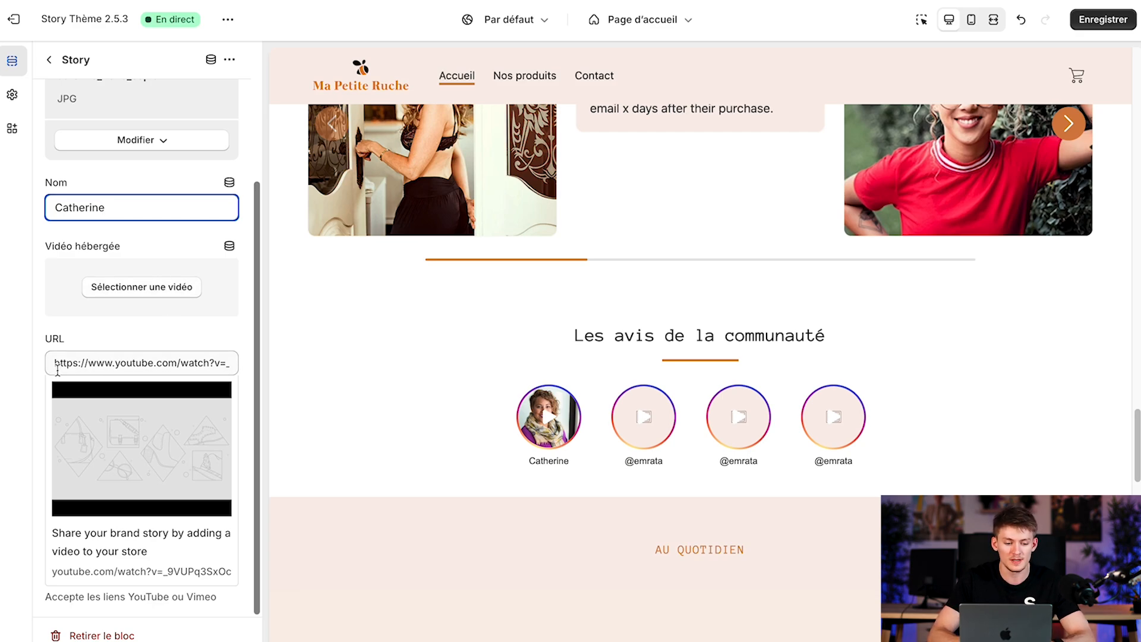
{"action": "left_click_drag", "start_coordinate": [58, 371], "coordinate": [231, 363]}
{"action": "left_click", "coordinate": [181, 334]}
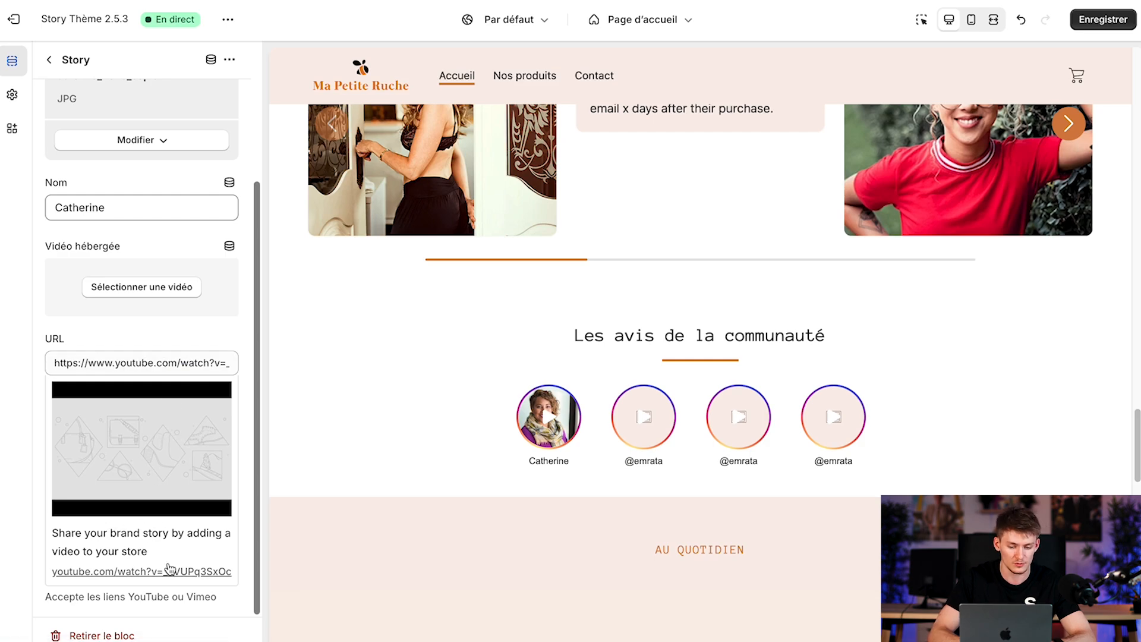
{"action": "left_click", "coordinate": [1107, 19]}
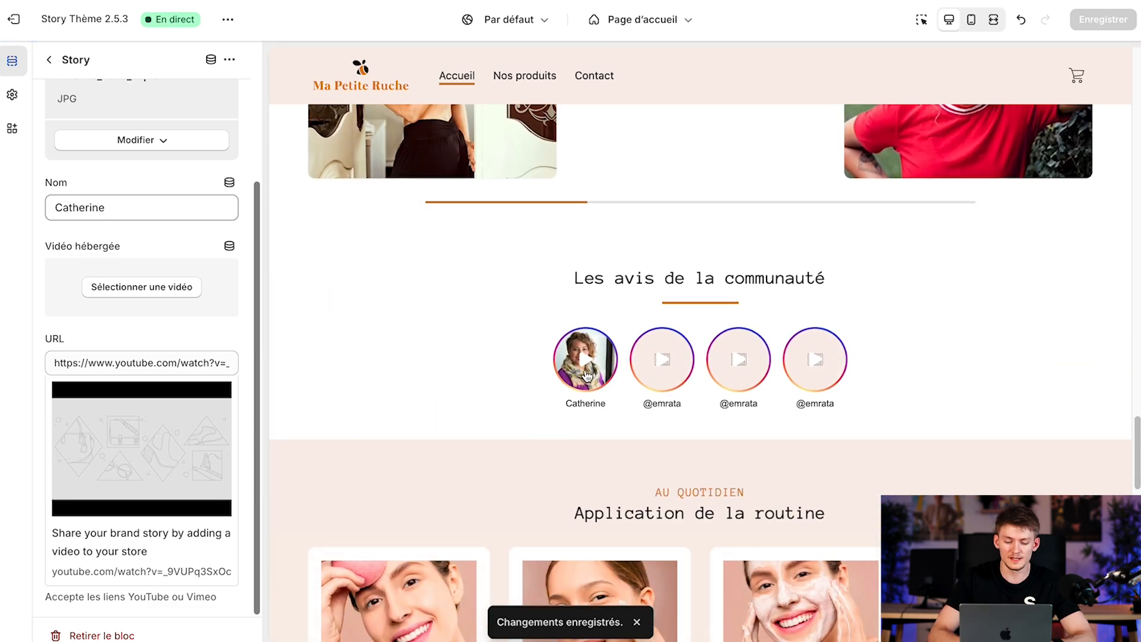
- Play the first story's video in the page preview, and close the video player
{"action": "left_click", "coordinate": [587, 374]}
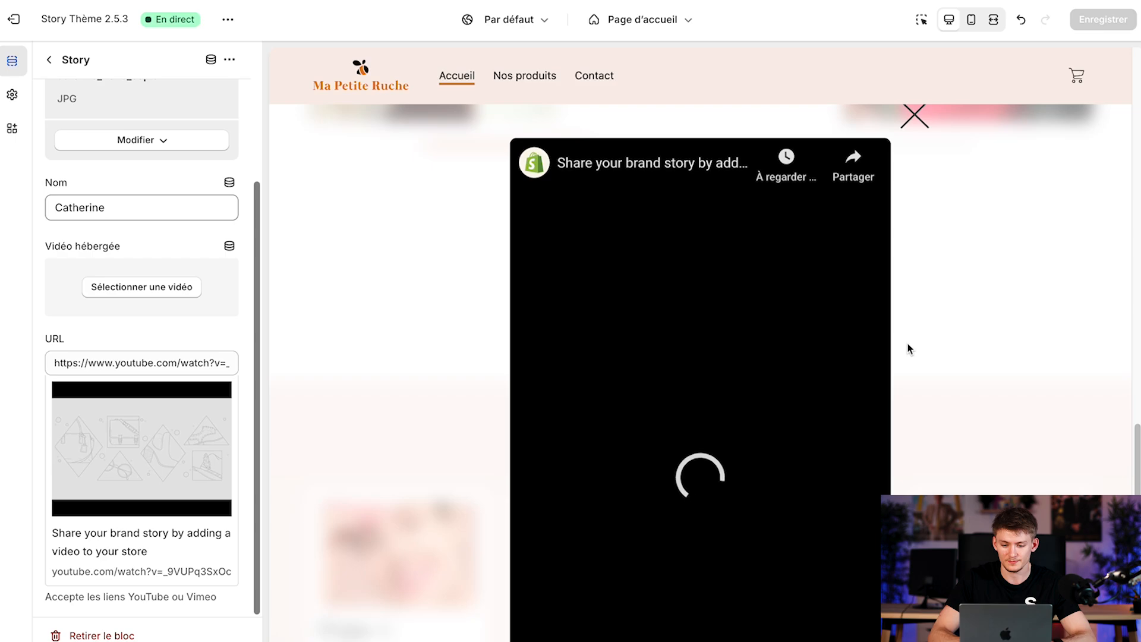
{"action": "left_click", "coordinate": [767, 422]}
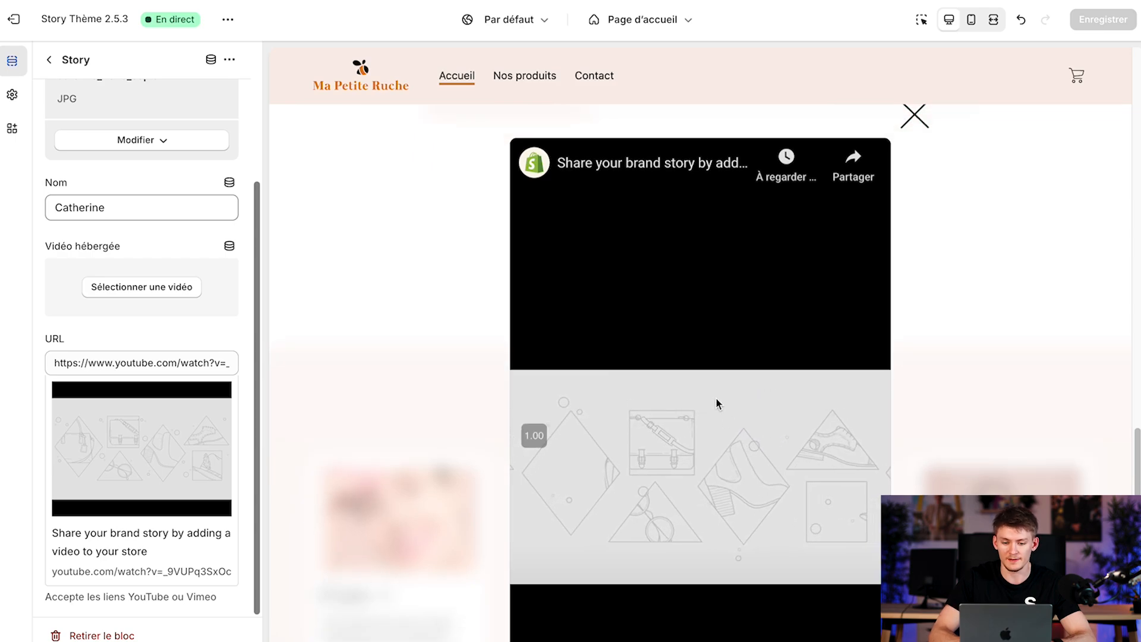
{"action": "left_click", "coordinate": [671, 462]}
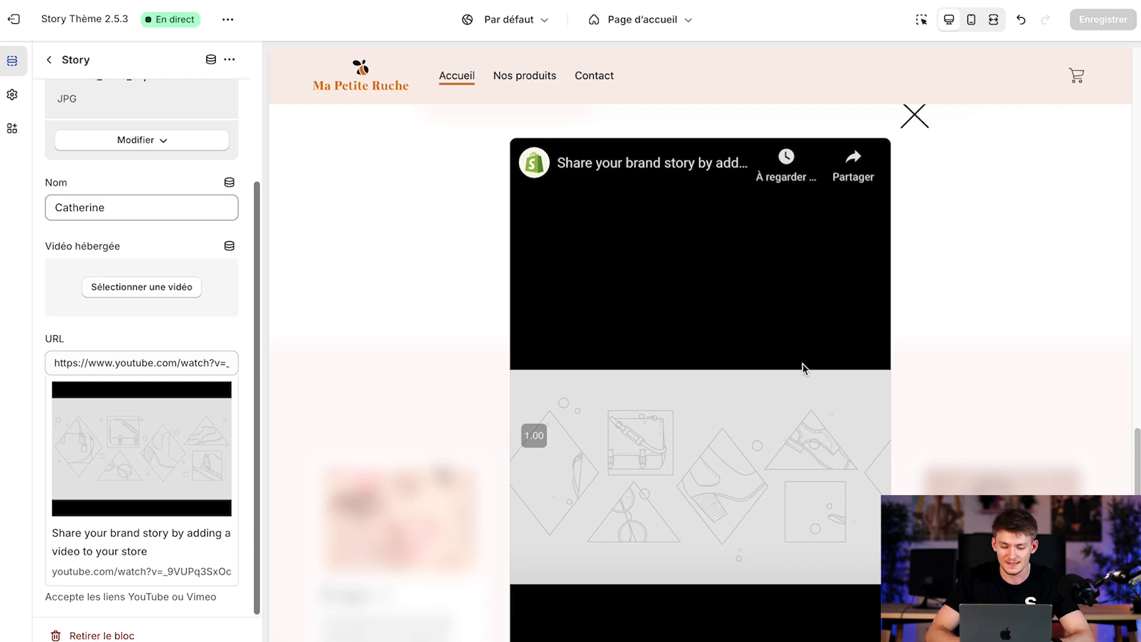
{"action": "left_click", "coordinate": [922, 116]}
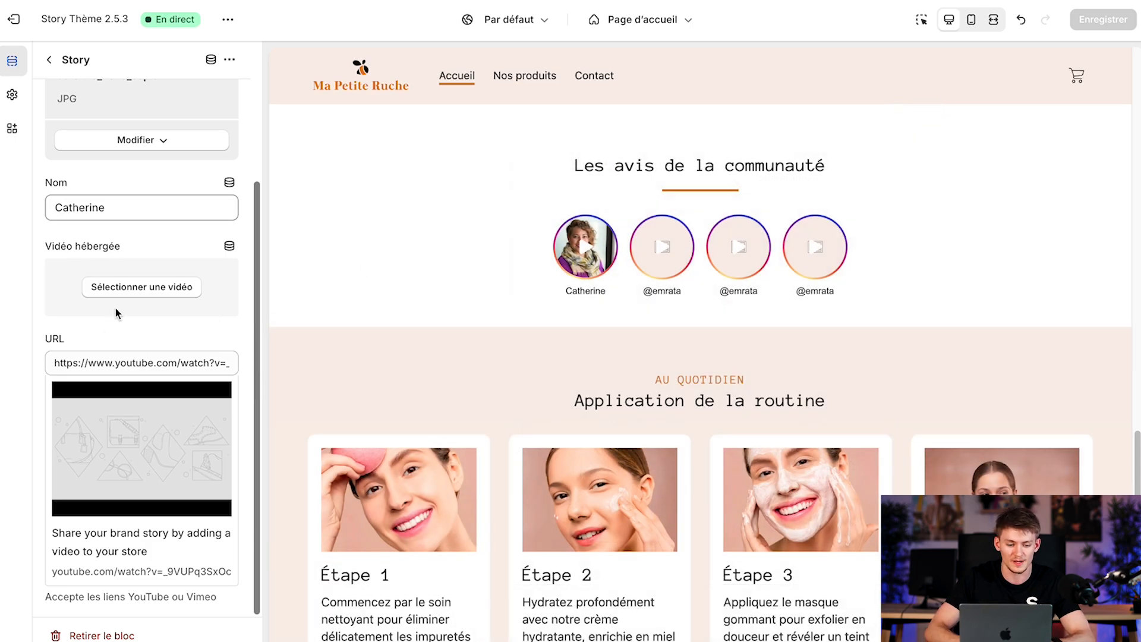
{"action": "scroll", "coordinate": [137, 357], "scroll_direction": "down", "scroll_amount": 1}
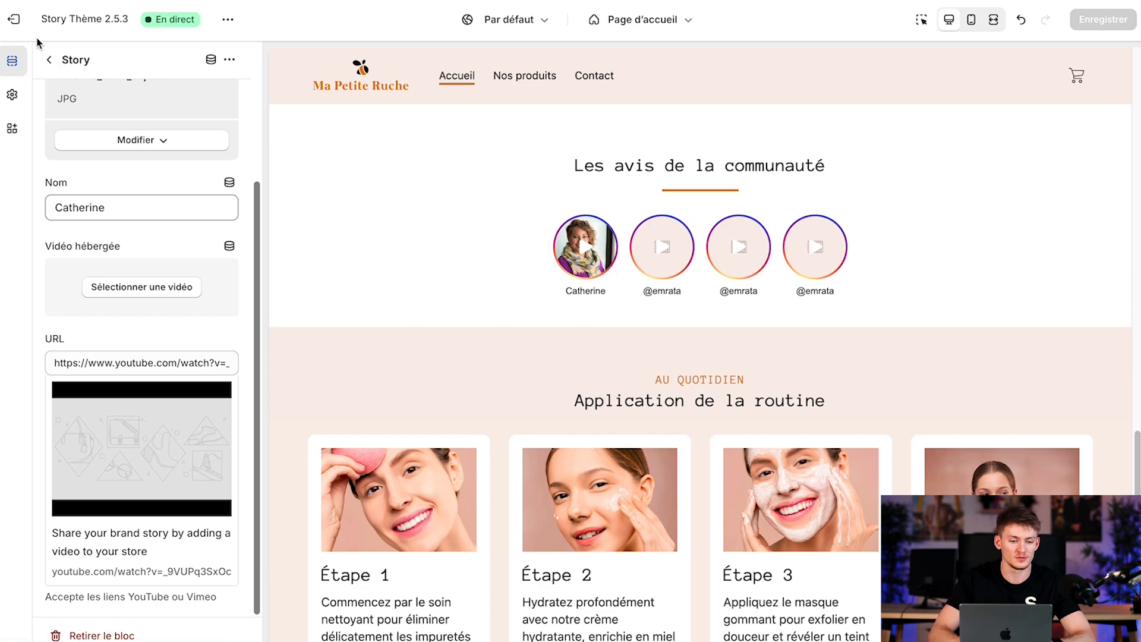
- View the second Story block's image, name and video settings, and return to the section list
{"action": "left_click", "coordinate": [49, 59]}
{"action": "left_click", "coordinate": [131, 239]}
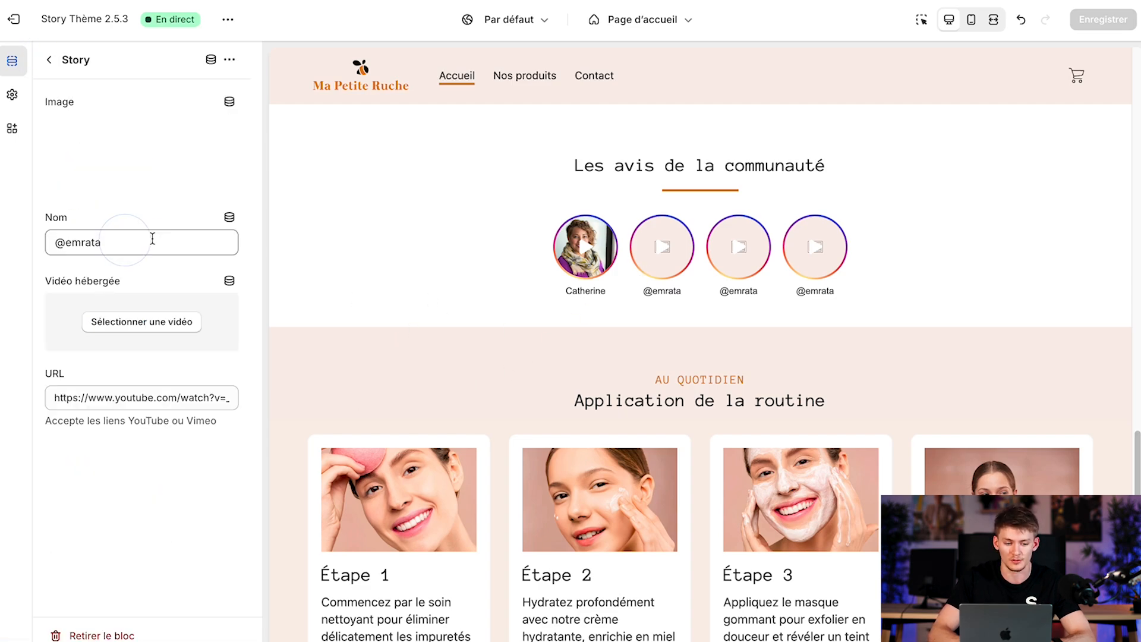
{"action": "scroll", "coordinate": [131, 389], "scroll_direction": "down", "scroll_amount": 1}
{"action": "scroll", "coordinate": [137, 416], "scroll_direction": "up", "scroll_amount": 1}
{"action": "left_click", "coordinate": [49, 61]}
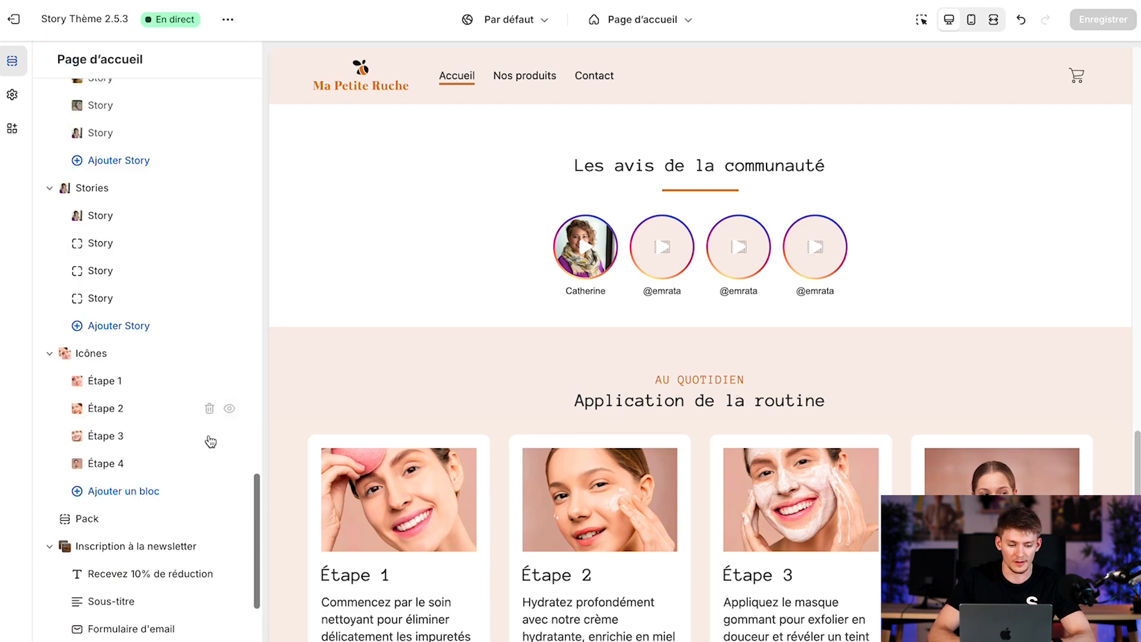
- Hide the new Stories section and make the original Stories section above it visible on the home page
{"action": "left_click", "coordinate": [229, 187]}
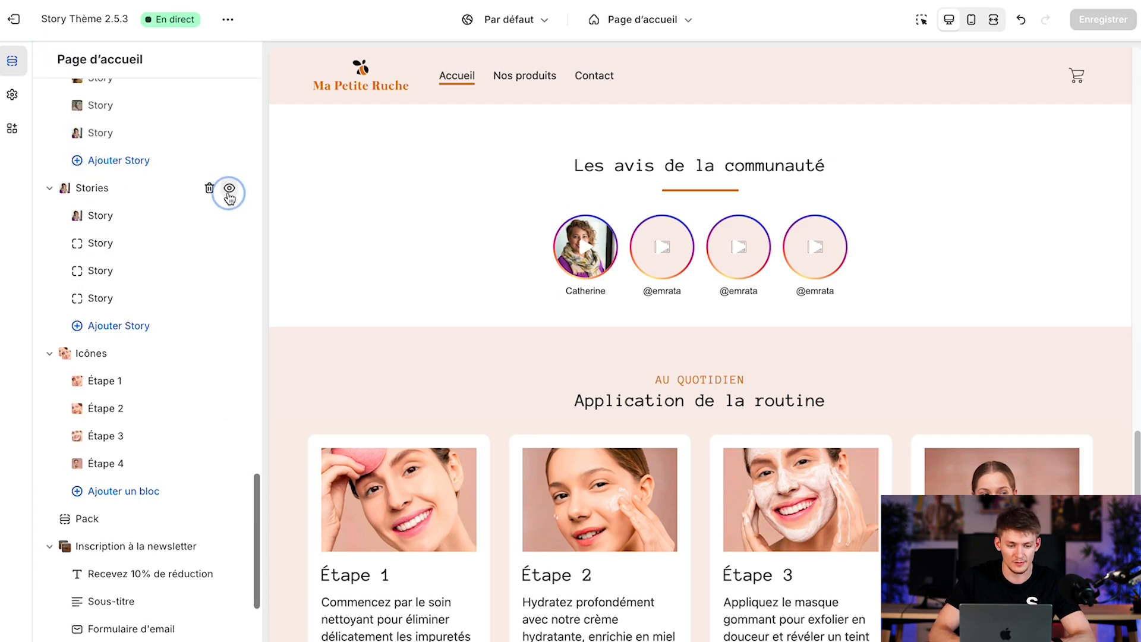
{"action": "scroll", "coordinate": [227, 196], "scroll_direction": "up", "scroll_amount": 4}
{"action": "left_click", "coordinate": [230, 233]}
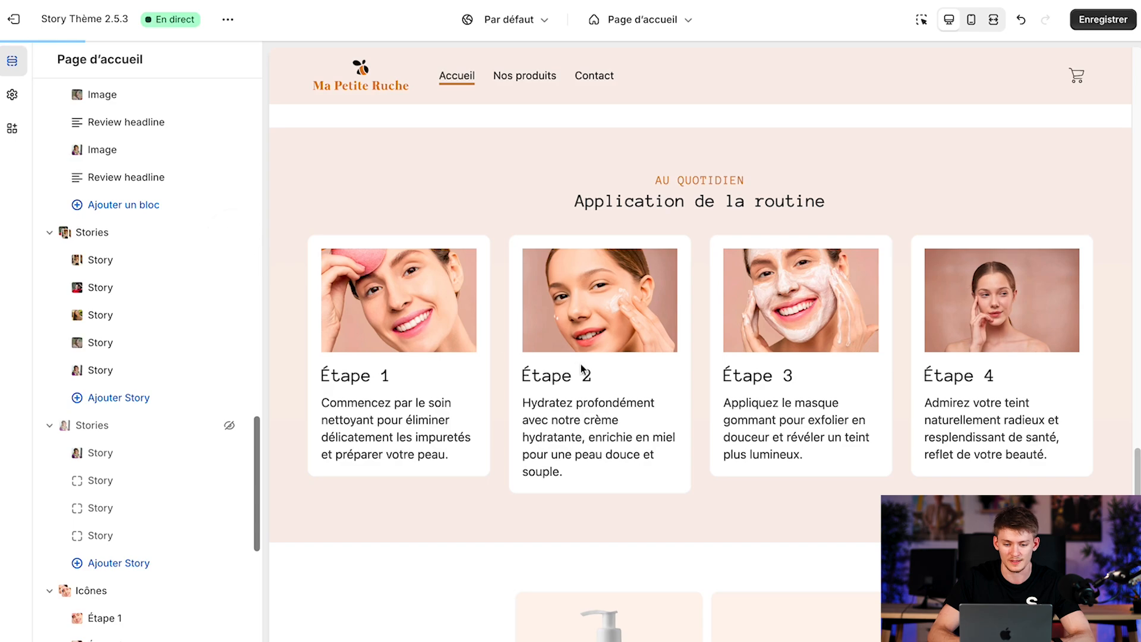